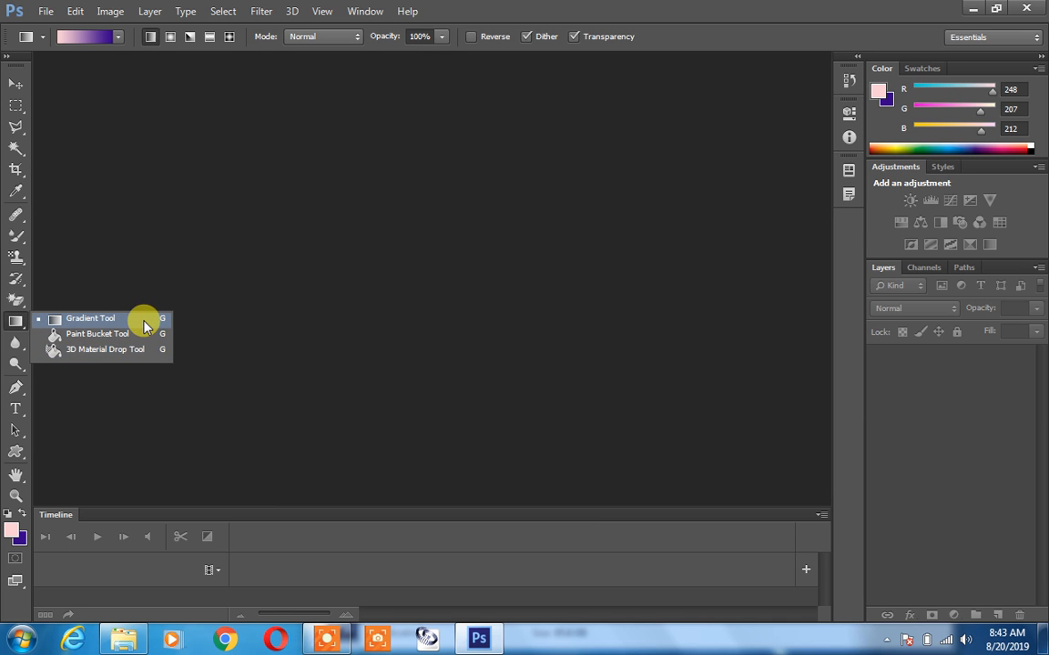
Open the Penguins image from the Sample Pictures folder of the Pictures library.
{"action": "left_click", "coordinate": [144, 325]}
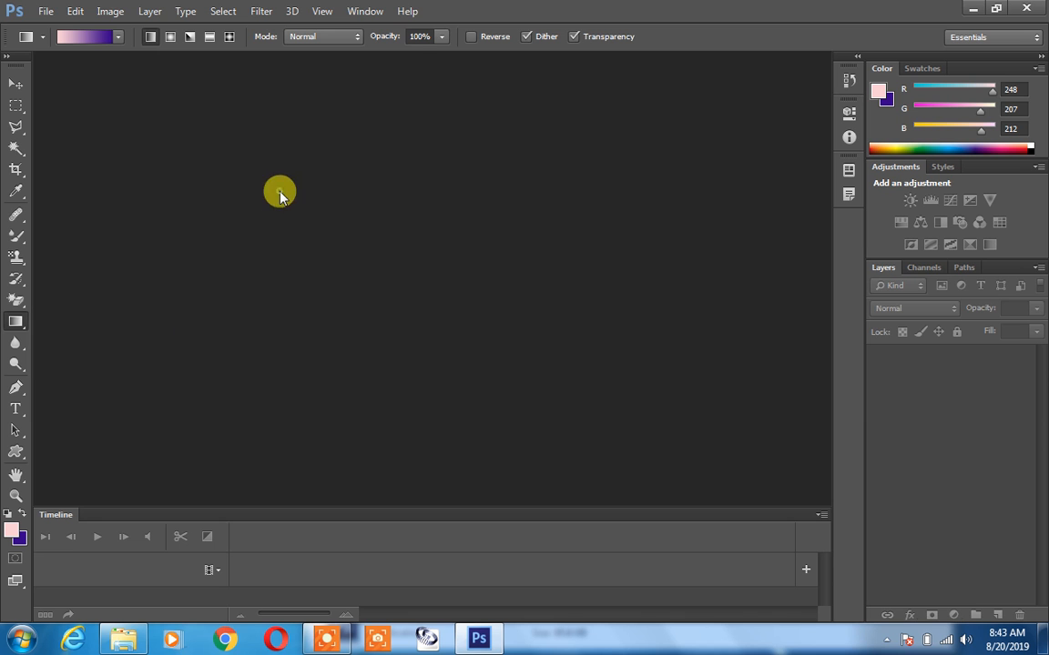
{"action": "left_click", "coordinate": [43, 11]}
{"action": "left_click", "coordinate": [73, 43]}
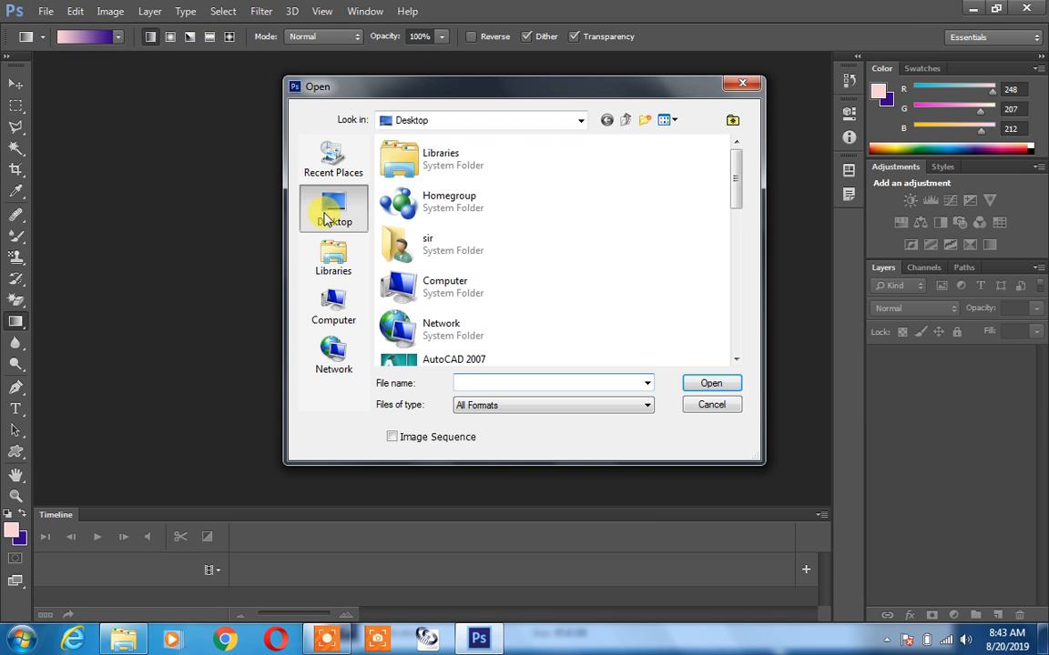
{"action": "left_click", "coordinate": [744, 85]}
{"action": "double_click", "coordinate": [368, 250]}
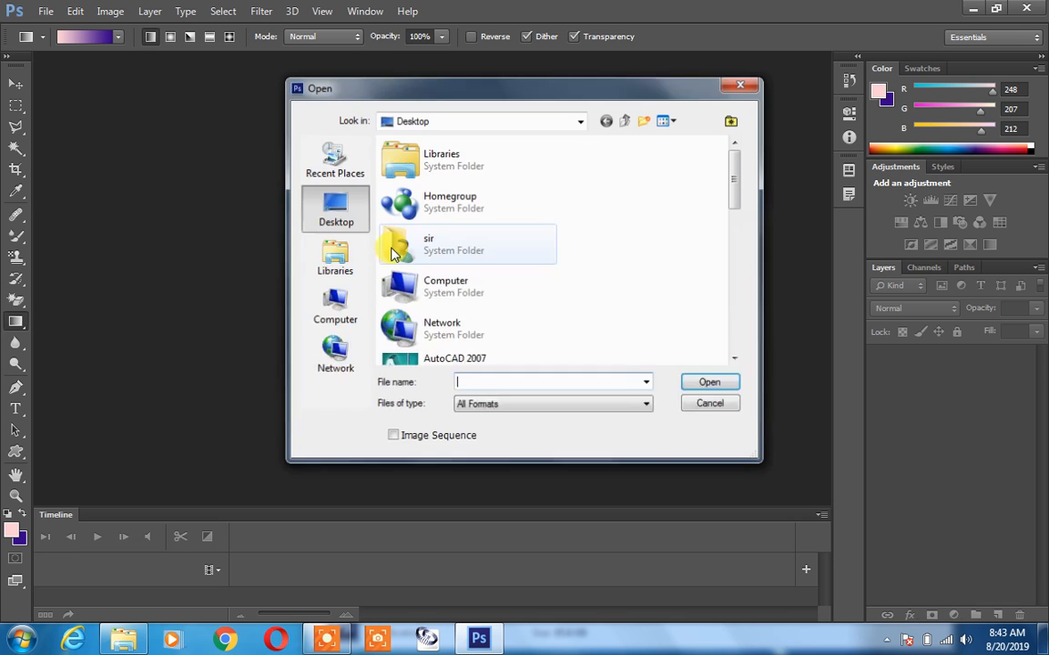
{"action": "double_click", "coordinate": [499, 159]}
{"action": "left_click", "coordinate": [597, 211]}
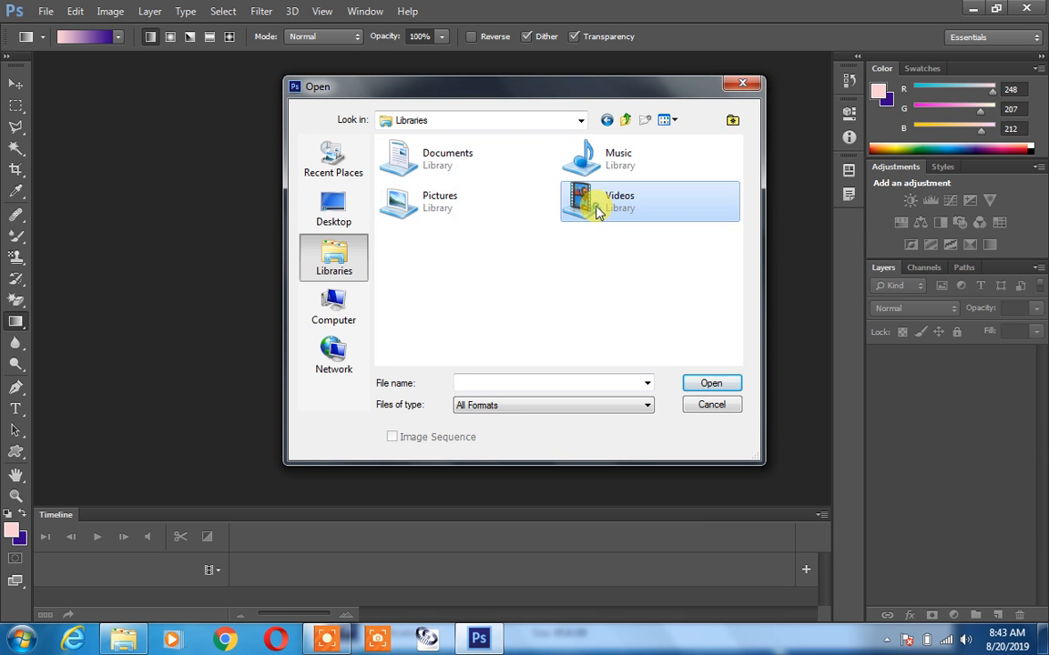
{"action": "double_click", "coordinate": [460, 202]}
{"action": "double_click", "coordinate": [422, 219]}
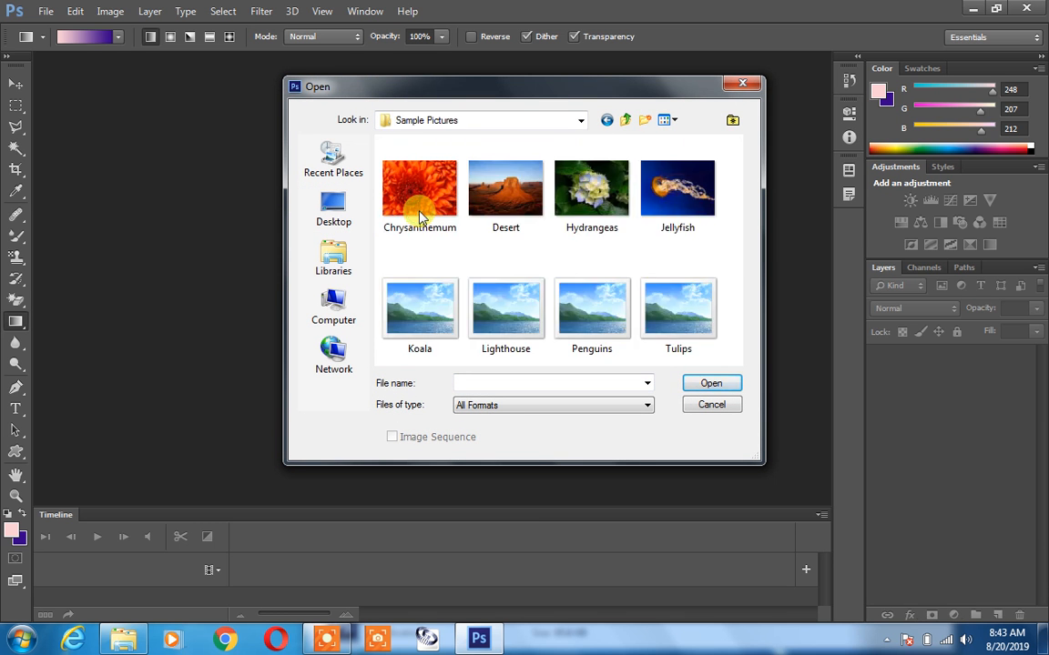
{"action": "left_click", "coordinate": [591, 314]}
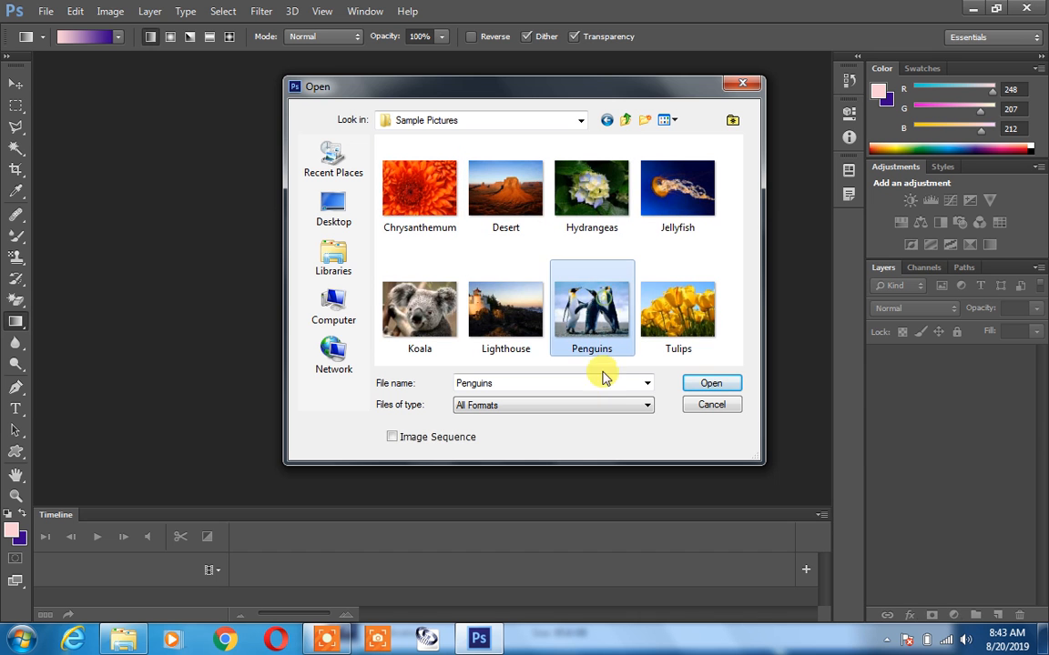
{"action": "left_click", "coordinate": [701, 386]}
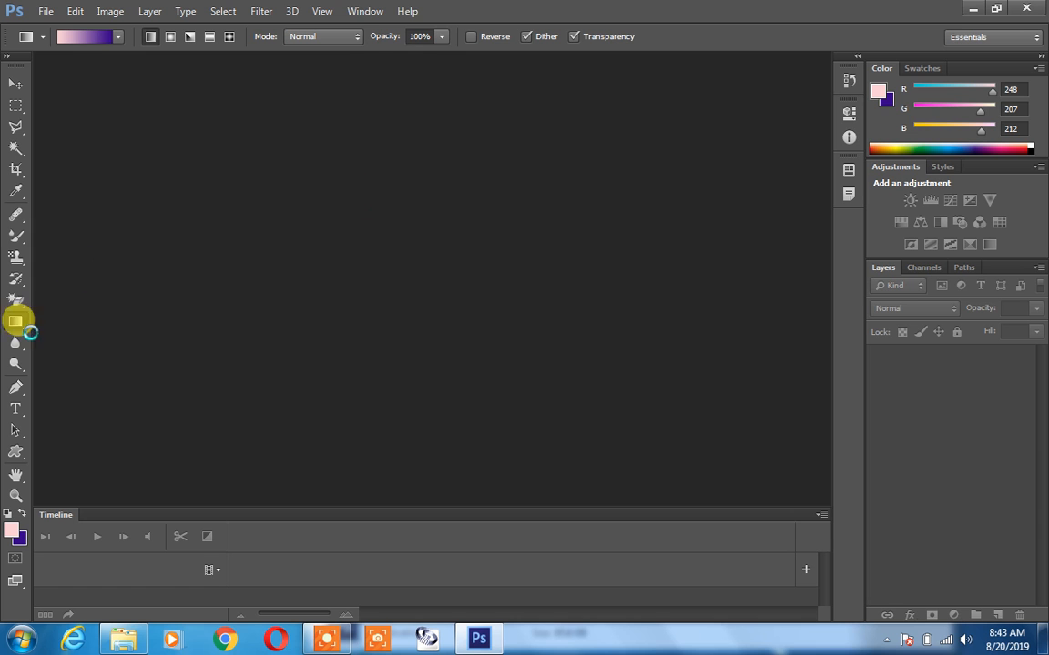
{"action": "left_click", "coordinate": [259, 300]}
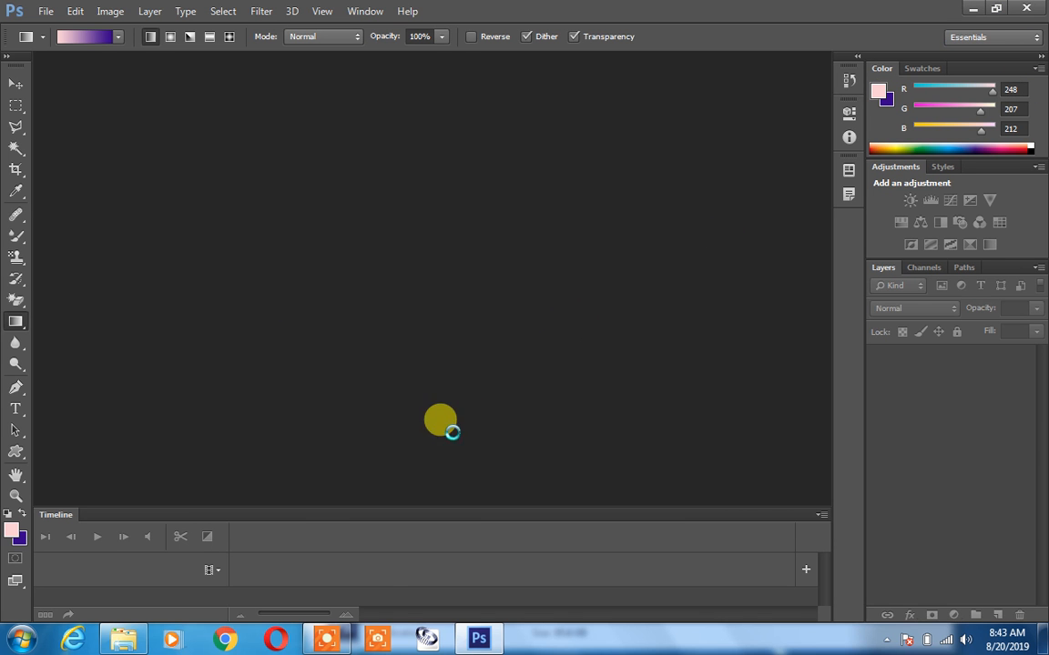
{"action": "left_click", "coordinate": [330, 641]}
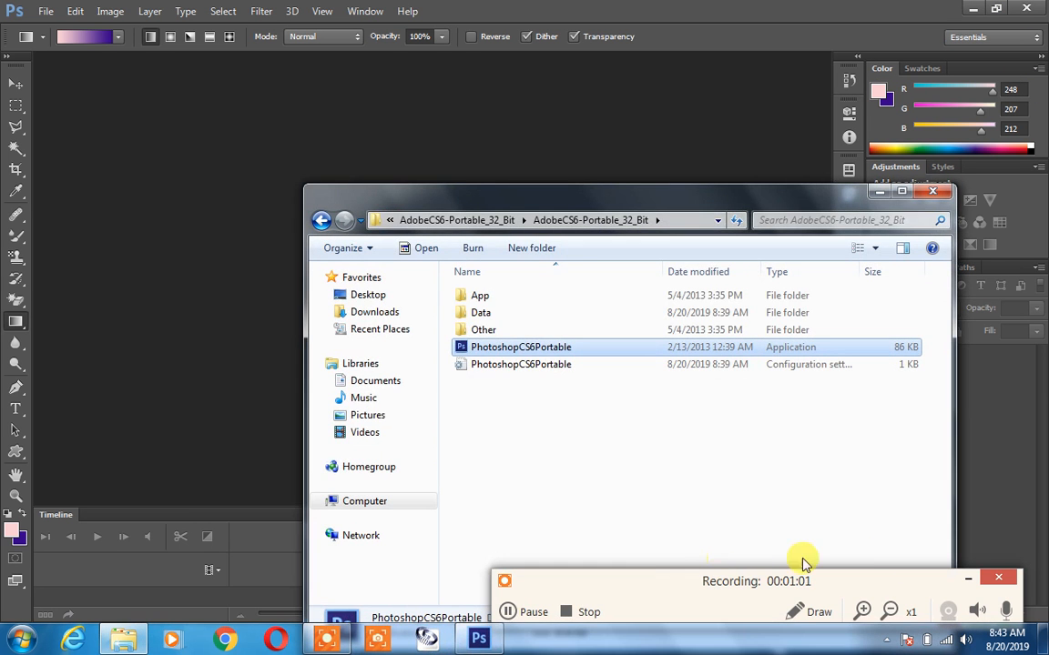
{"action": "left_click", "coordinate": [974, 580]}
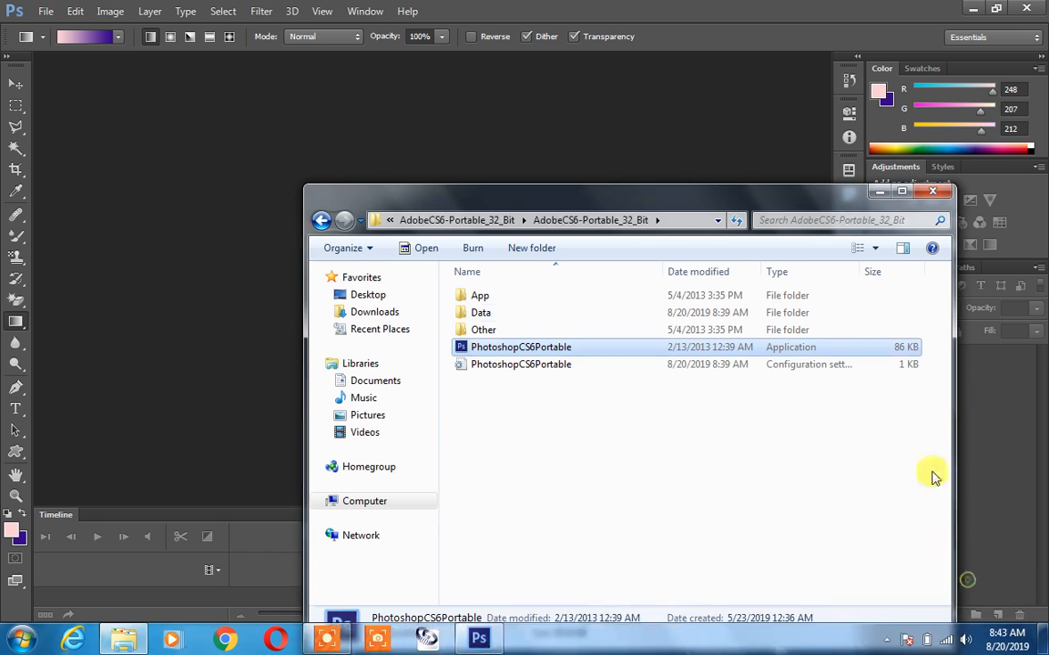
{"action": "left_click", "coordinate": [878, 191]}
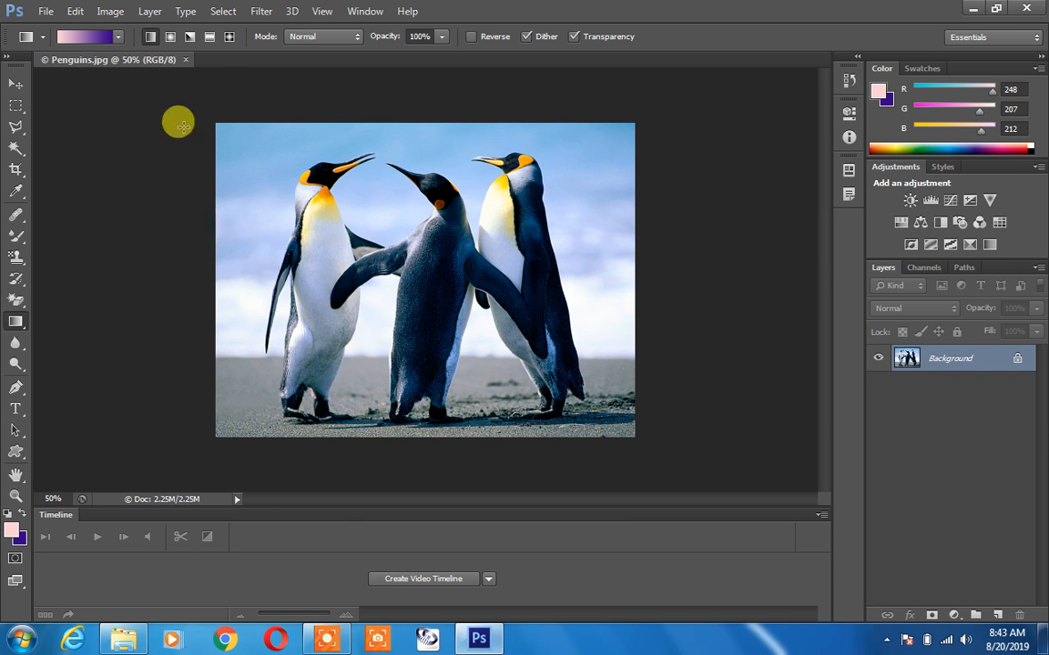
Float the Penguins image and place a new 600 × 600 pixel transparent RGB document at 96 pixels/inch beside it.
{"action": "left_click_drag", "start_coordinate": [158, 65], "coordinate": [465, 135]}
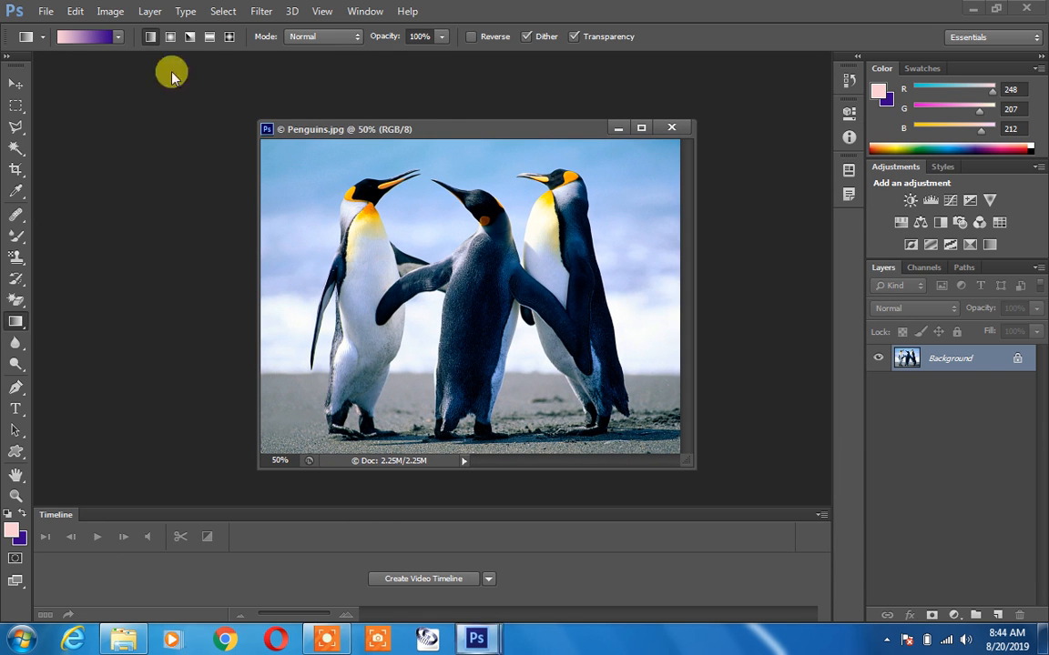
{"action": "left_click", "coordinate": [51, 15]}
{"action": "left_click", "coordinate": [74, 32]}
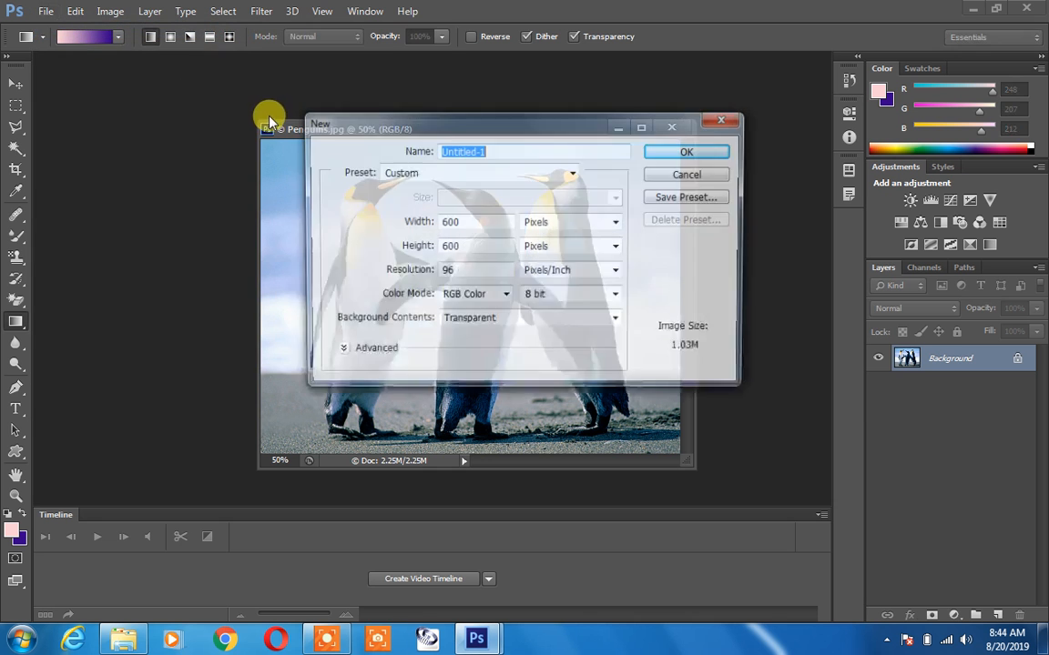
{"action": "left_click", "coordinate": [690, 152]}
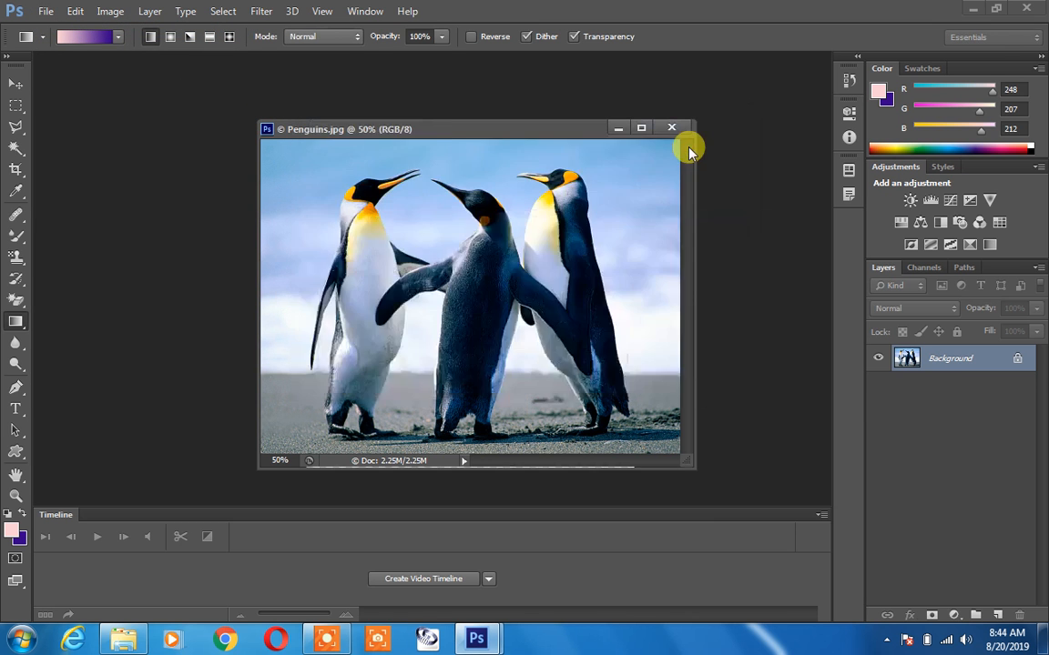
{"action": "left_click_drag", "start_coordinate": [551, 155], "coordinate": [637, 244]}
{"action": "left_click_drag", "start_coordinate": [536, 131], "coordinate": [214, 100]}
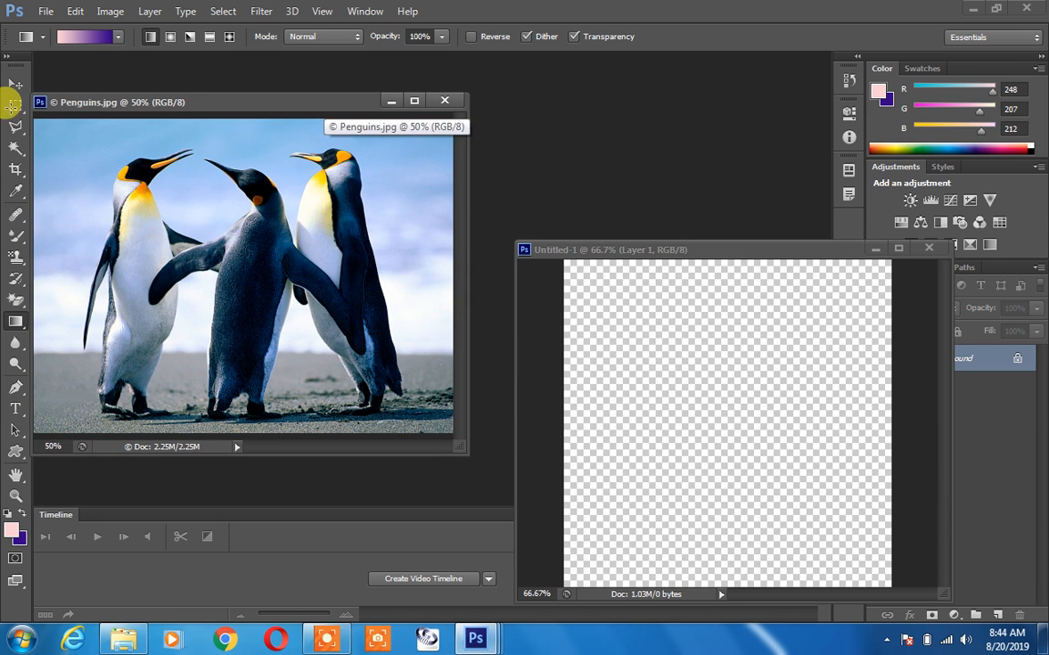
Select the rightmost penguin in the Penguins image by tracing its outline with the Polygonal Lasso tool.
{"action": "right_click", "coordinate": [15, 124]}
{"action": "left_click", "coordinate": [69, 135]}
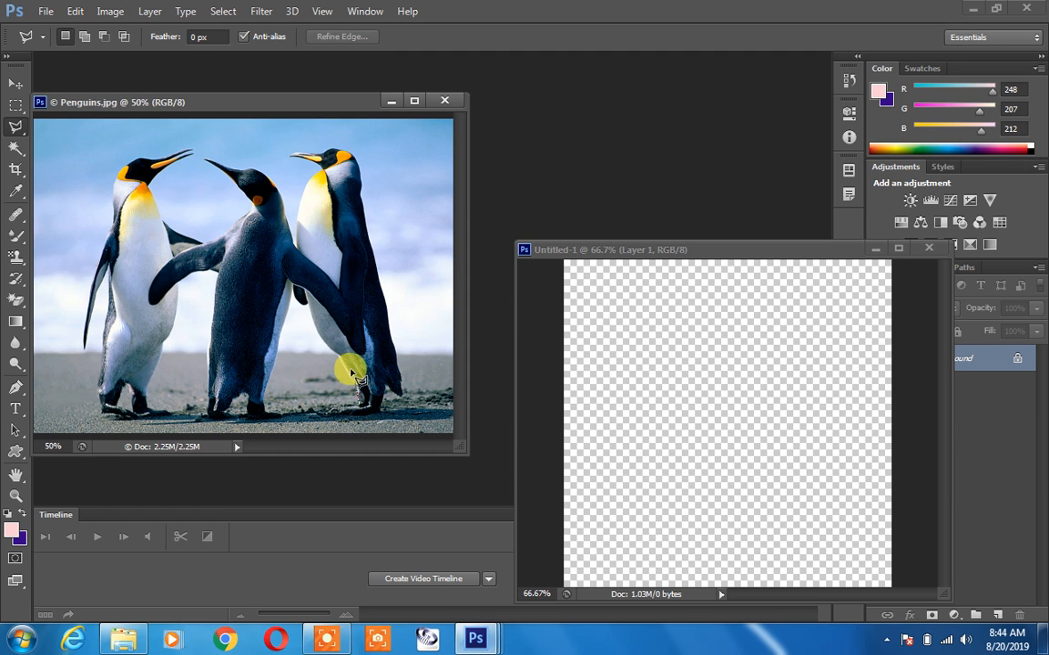
{"action": "left_click", "coordinate": [318, 333]}
{"action": "left_click", "coordinate": [300, 287]}
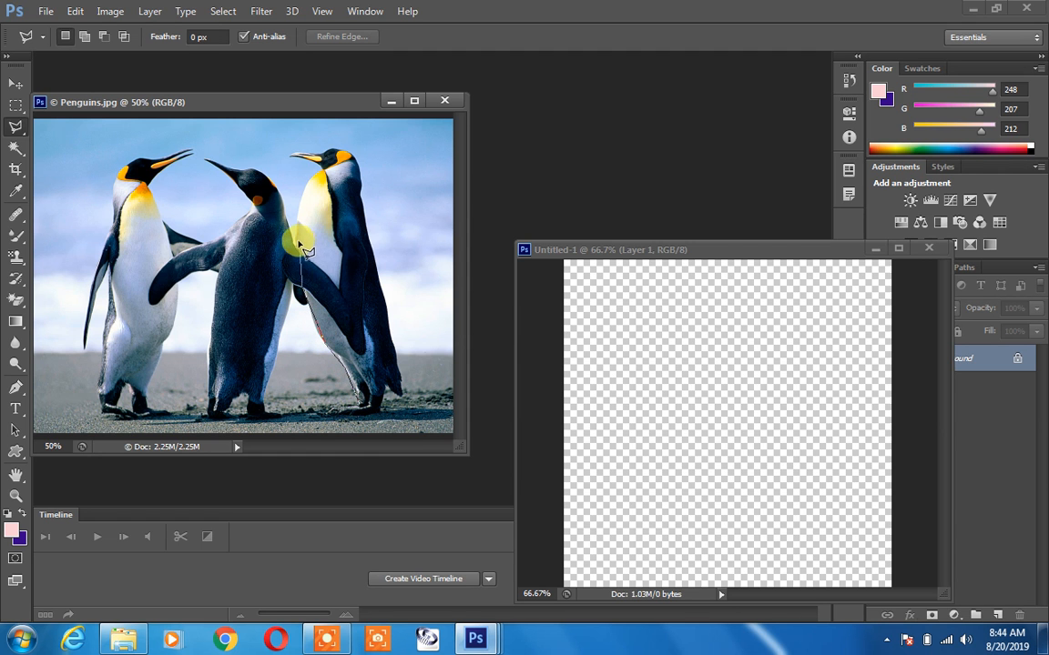
{"action": "left_click", "coordinate": [303, 194]}
{"action": "left_click", "coordinate": [323, 163]}
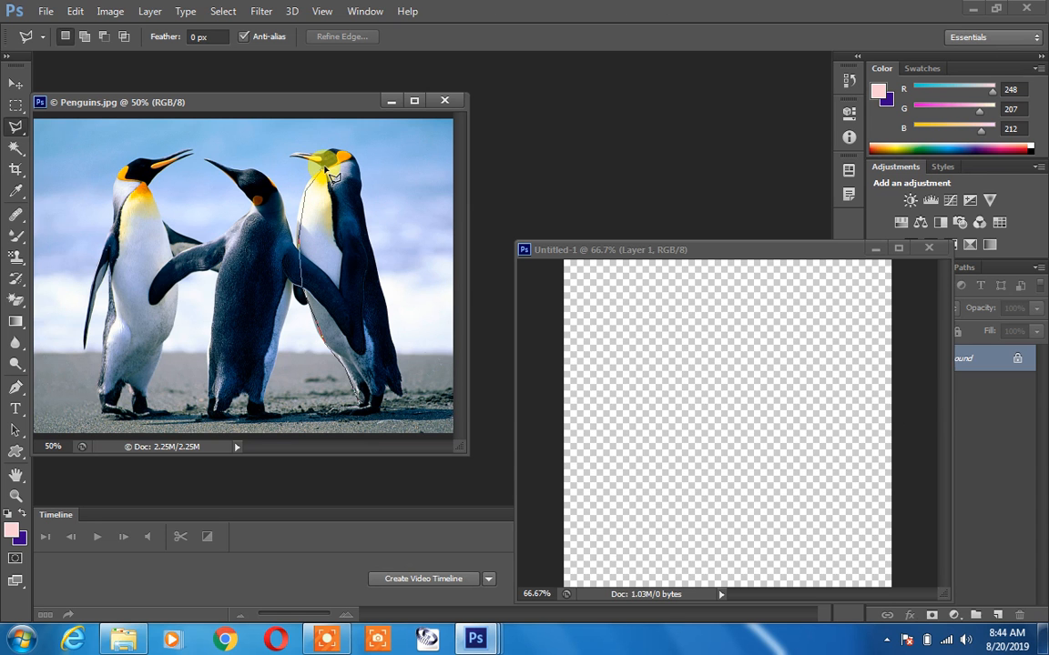
{"action": "left_click", "coordinate": [320, 159]}
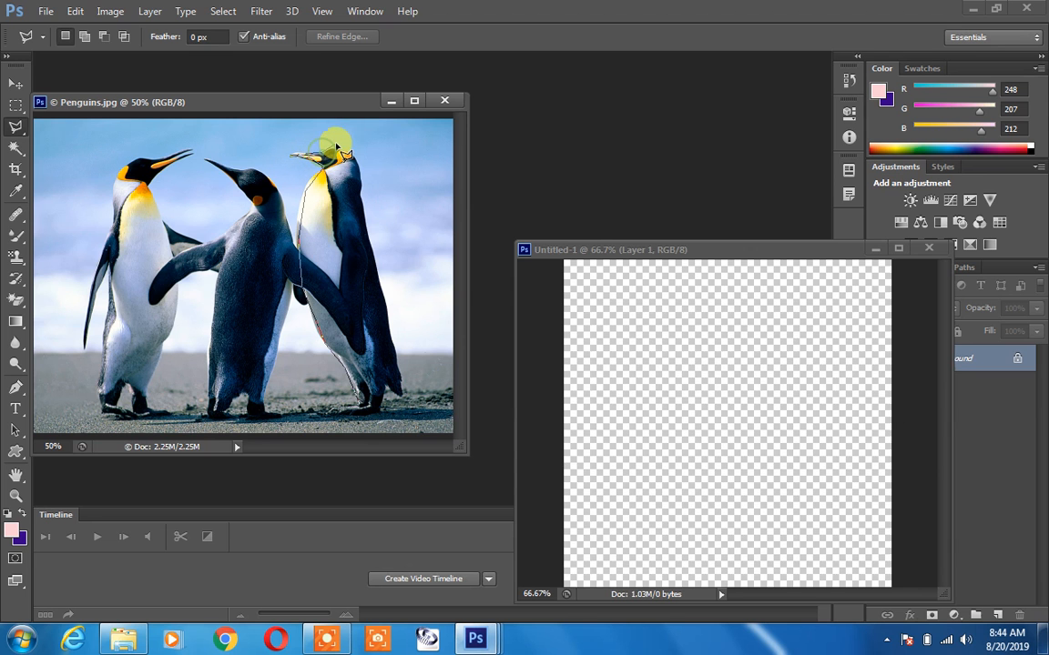
{"action": "left_click", "coordinate": [359, 190]}
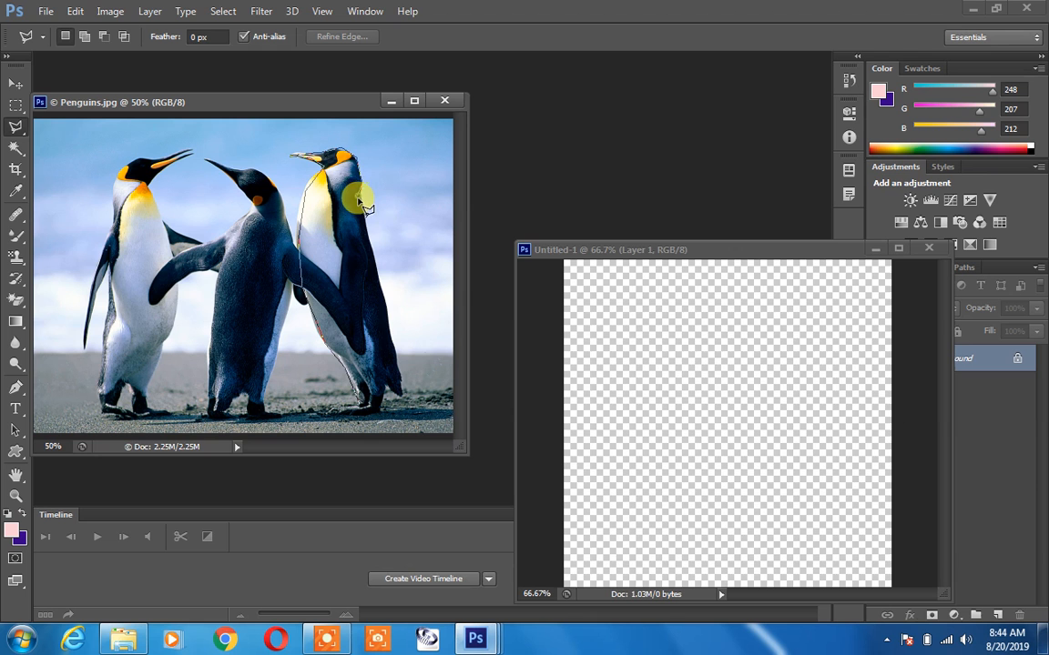
{"action": "left_click", "coordinate": [393, 327]}
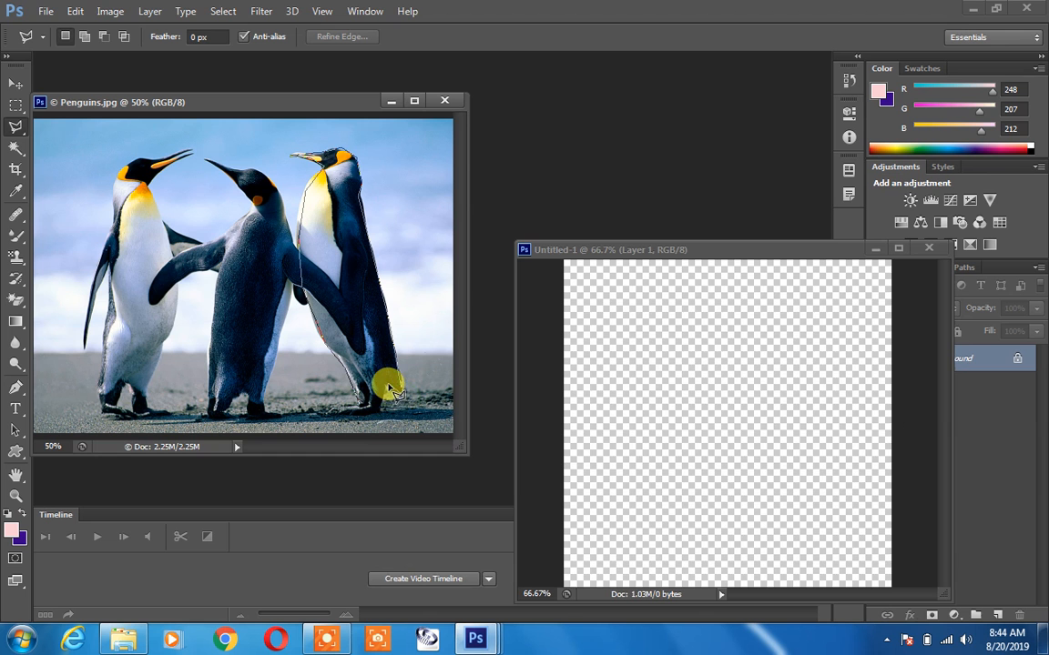
{"action": "left_click", "coordinate": [382, 412]}
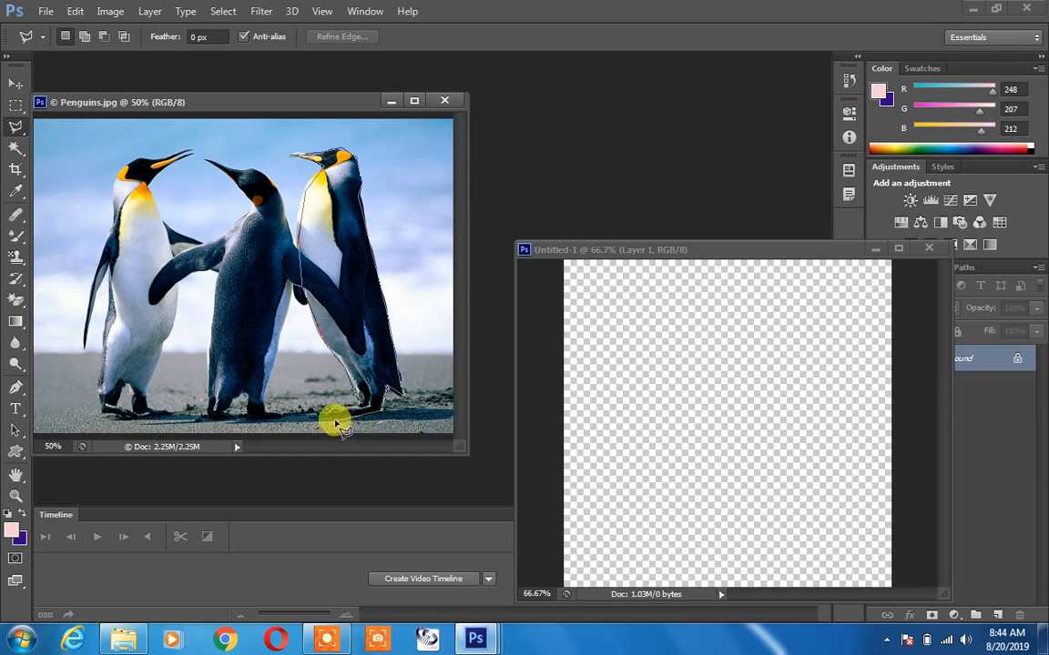
{"action": "double_click", "coordinate": [331, 417]}
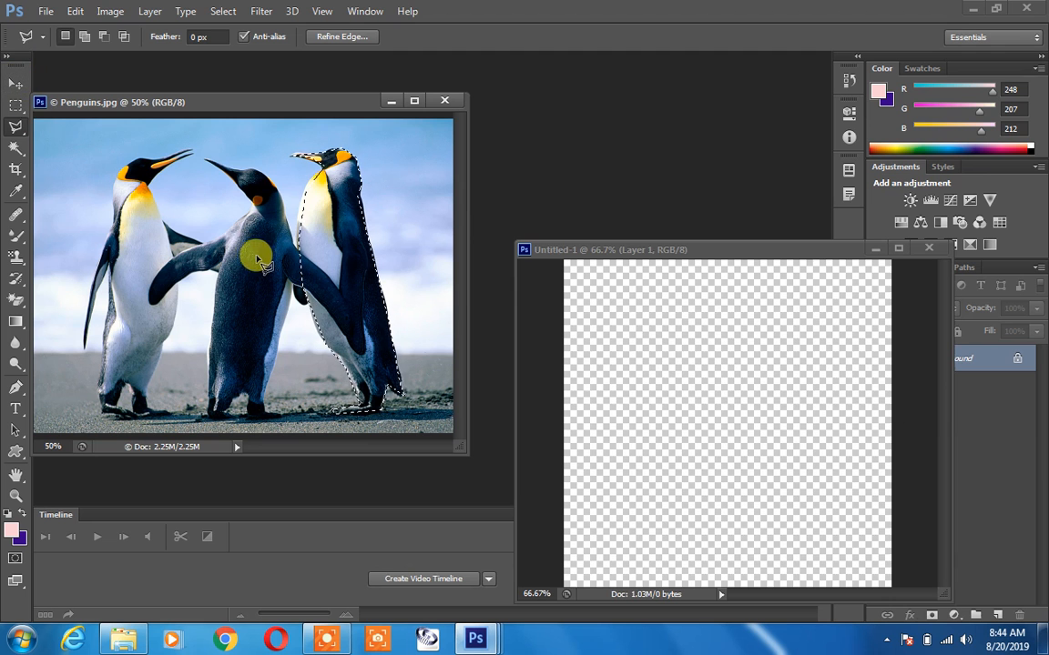
Feather the penguin selection with a radius of 3 pixels.
{"action": "left_click", "coordinate": [16, 88]}
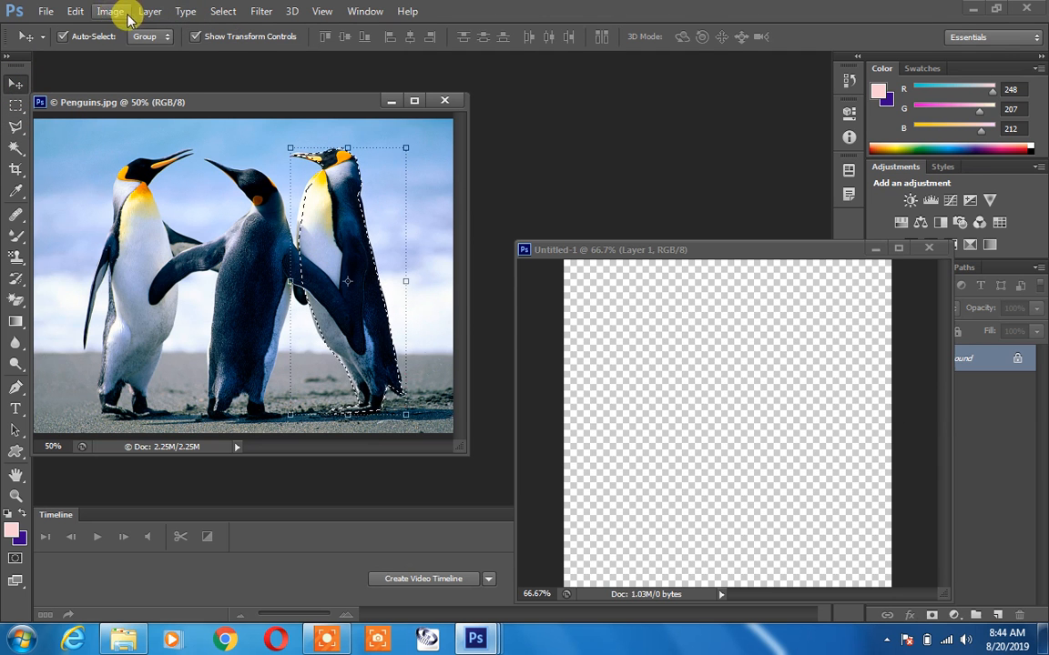
{"action": "left_click", "coordinate": [222, 13]}
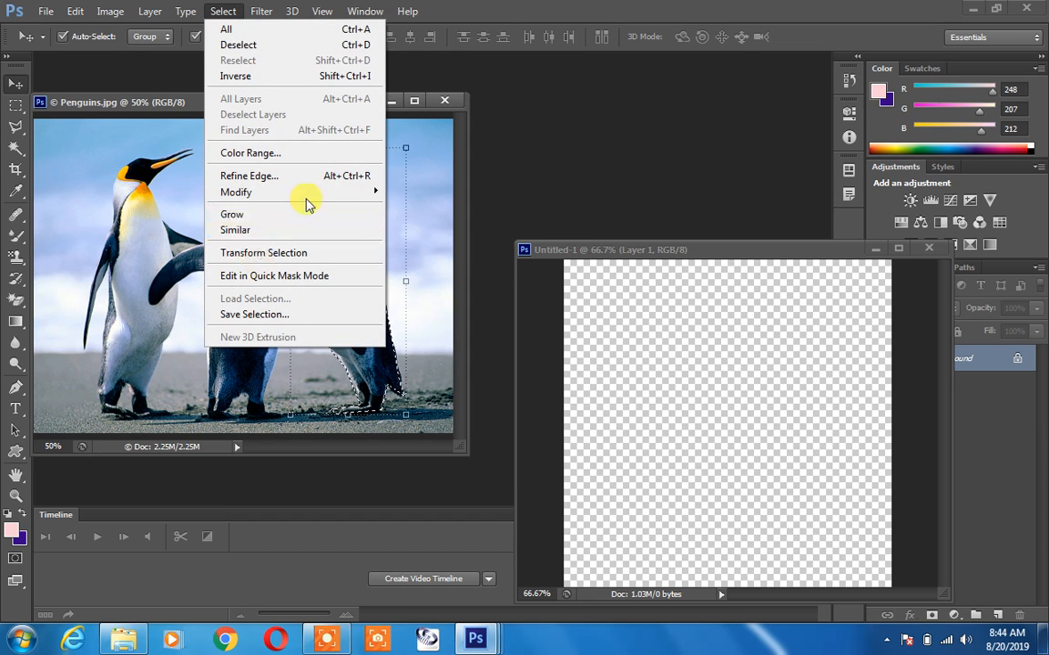
{"action": "mouse_move", "coordinate": [310, 193]}
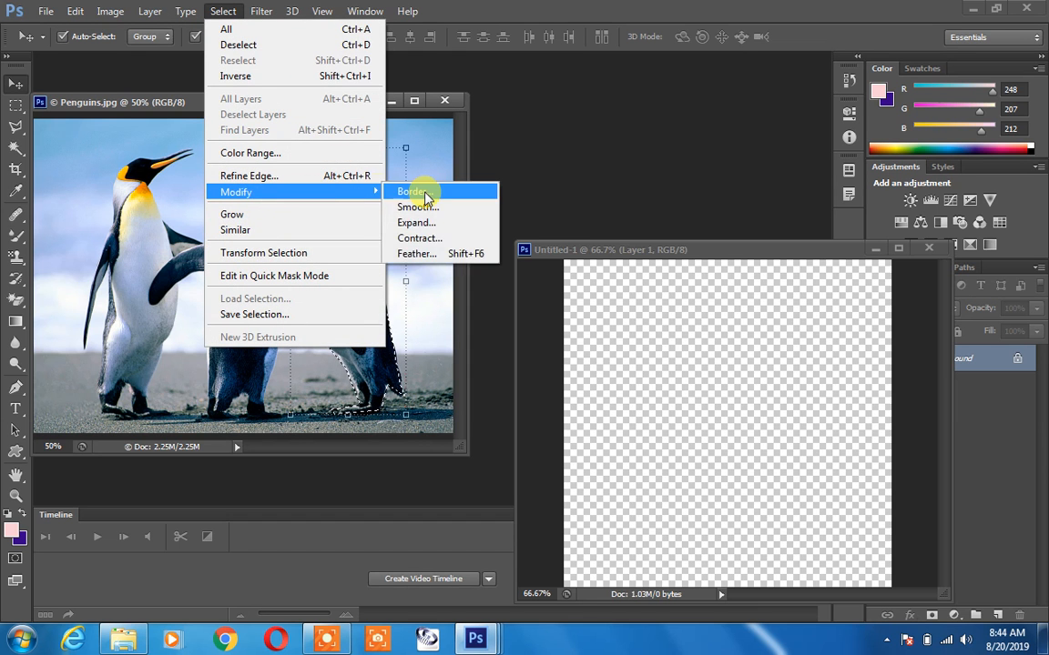
{"action": "left_click", "coordinate": [437, 260]}
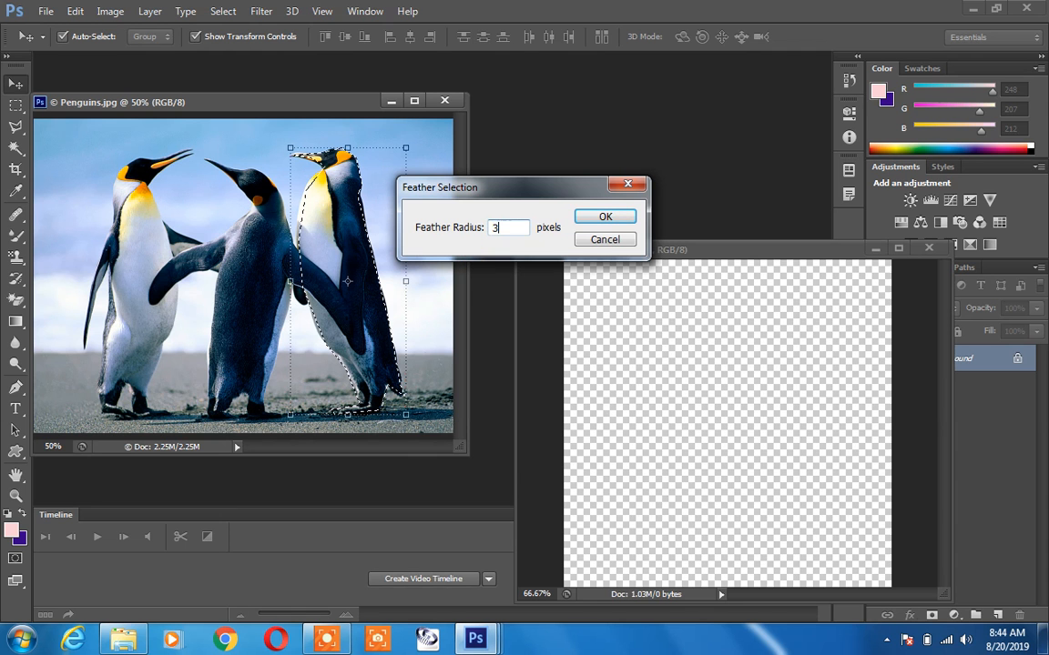
{"action": "type", "text": "3"}
{"action": "left_click", "coordinate": [605, 217]}
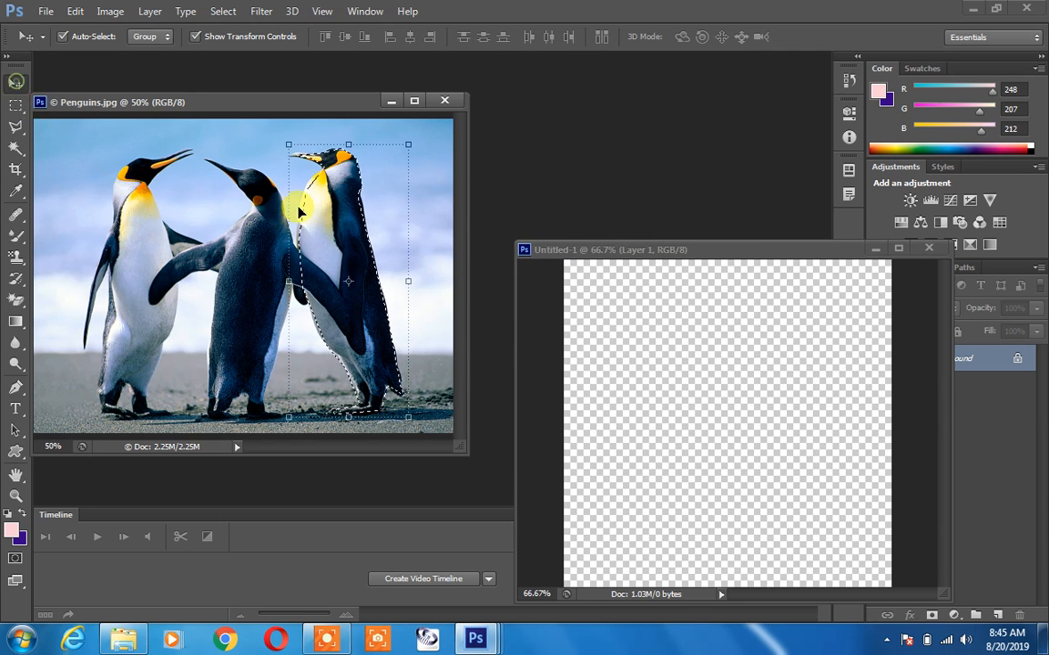
Move the selected penguin into the blank document and scale it to about 116% width and 76% height.
{"action": "left_click_drag", "start_coordinate": [325, 221], "coordinate": [717, 347]}
{"action": "left_click_drag", "start_coordinate": [775, 267], "coordinate": [803, 347]}
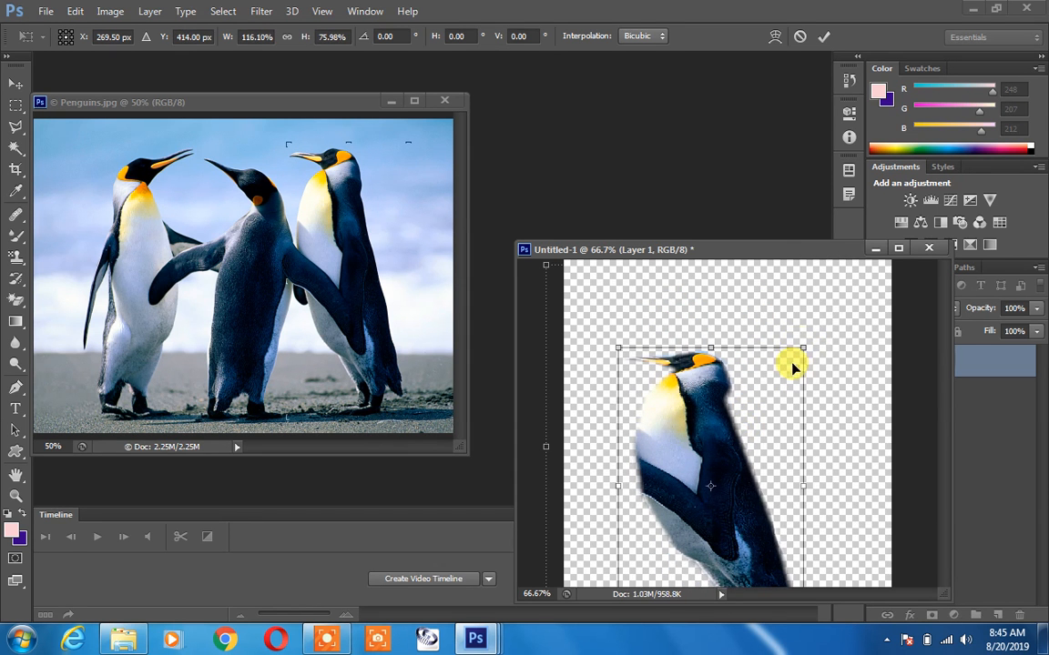
{"action": "left_click", "coordinate": [827, 38]}
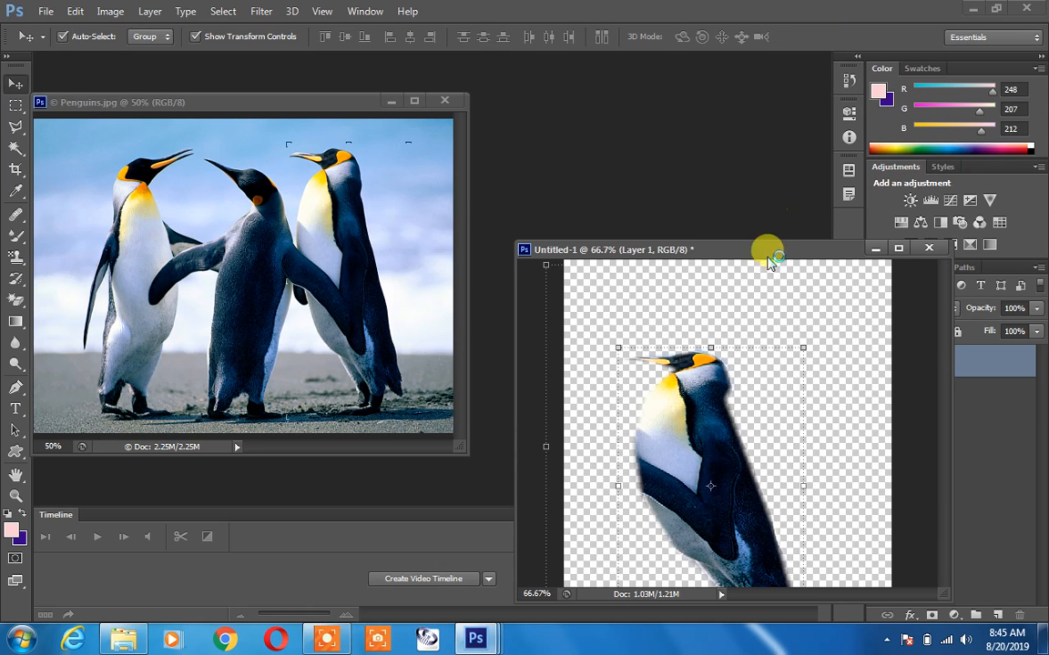
Reposition the penguin so its feet fit on the canvas and narrow it to about 76% width.
{"action": "left_click_drag", "start_coordinate": [681, 344], "coordinate": [747, 306]}
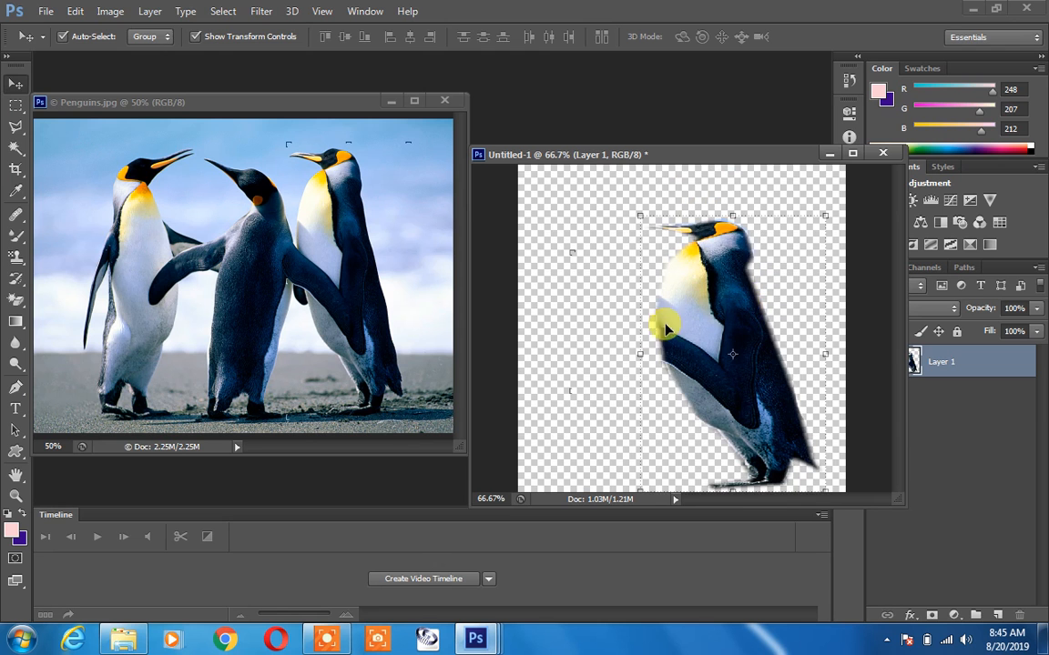
{"action": "left_click_drag", "start_coordinate": [641, 354], "coordinate": [685, 354]}
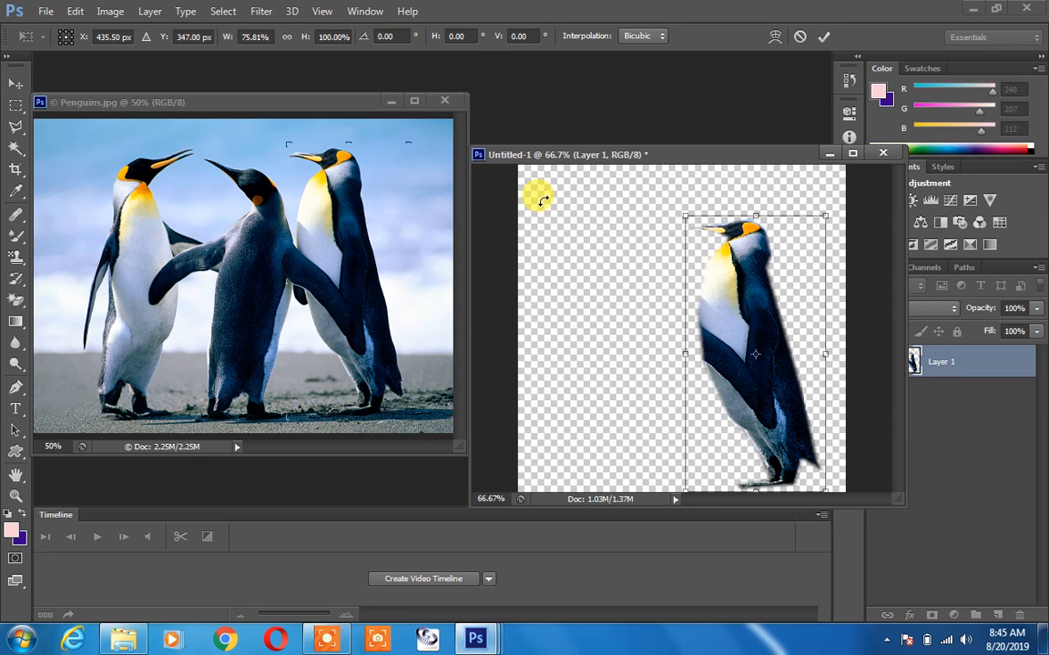
{"action": "left_click", "coordinate": [823, 37]}
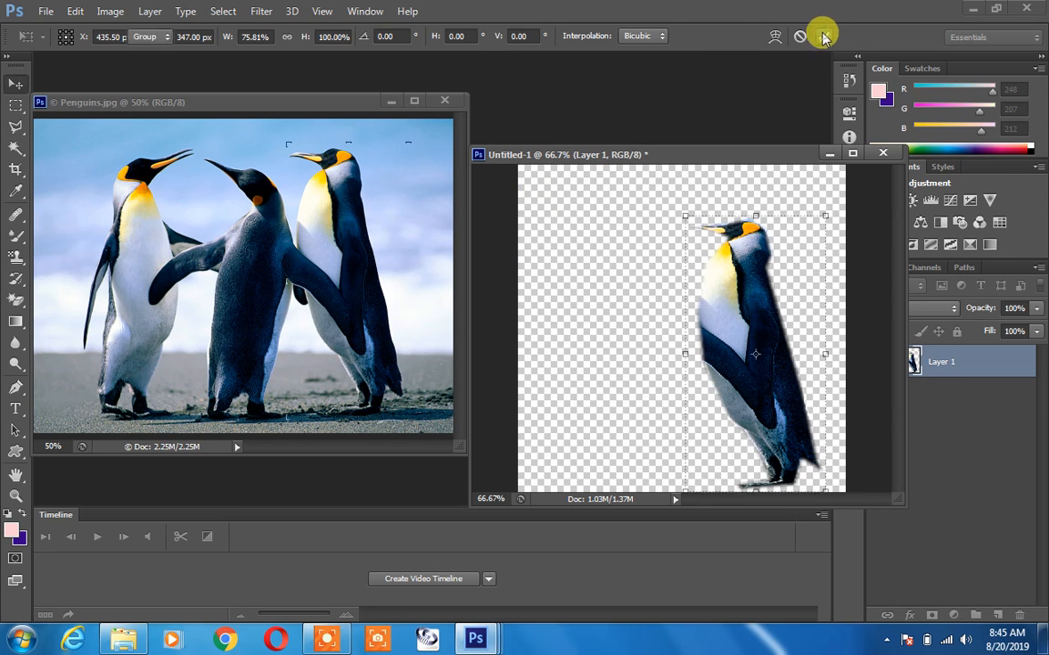
Add a new empty layer above the penguin layer in the untitled document.
{"action": "left_click_drag", "start_coordinate": [743, 155], "coordinate": [676, 149]}
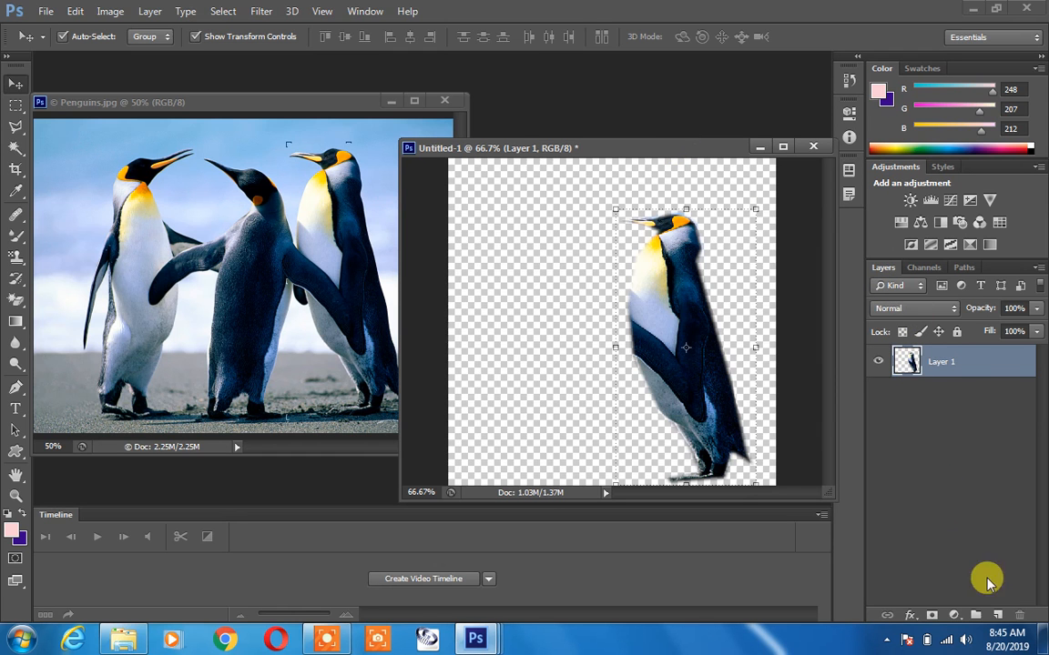
{"action": "left_click", "coordinate": [998, 616]}
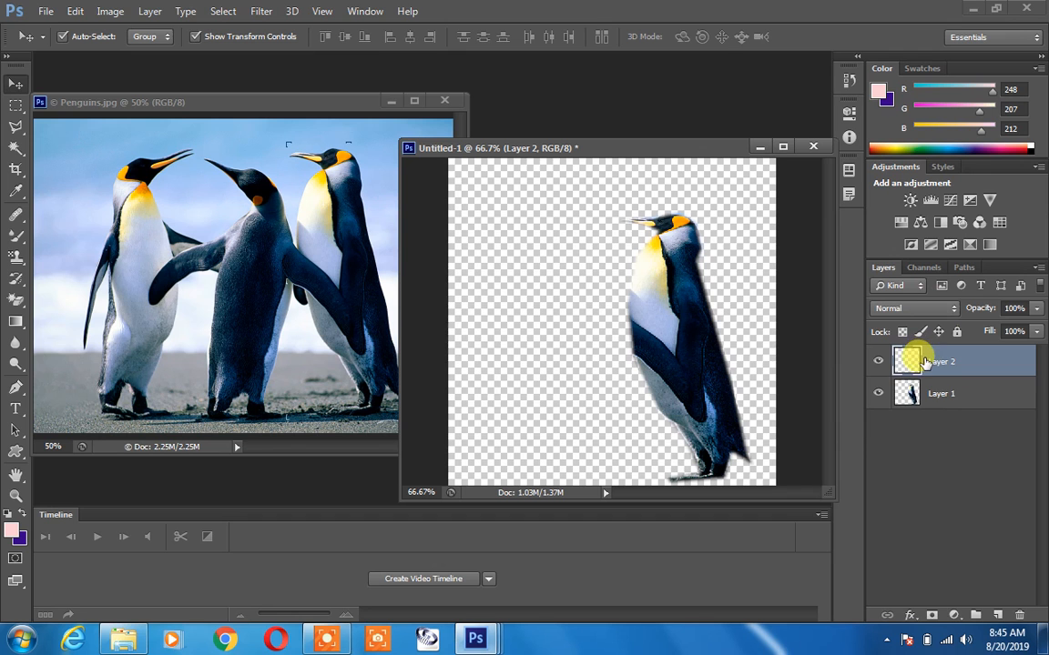
Move the empty layer below the penguin layer and set the foreground colour to red ba0b20.
{"action": "left_click_drag", "start_coordinate": [929, 363], "coordinate": [930, 424]}
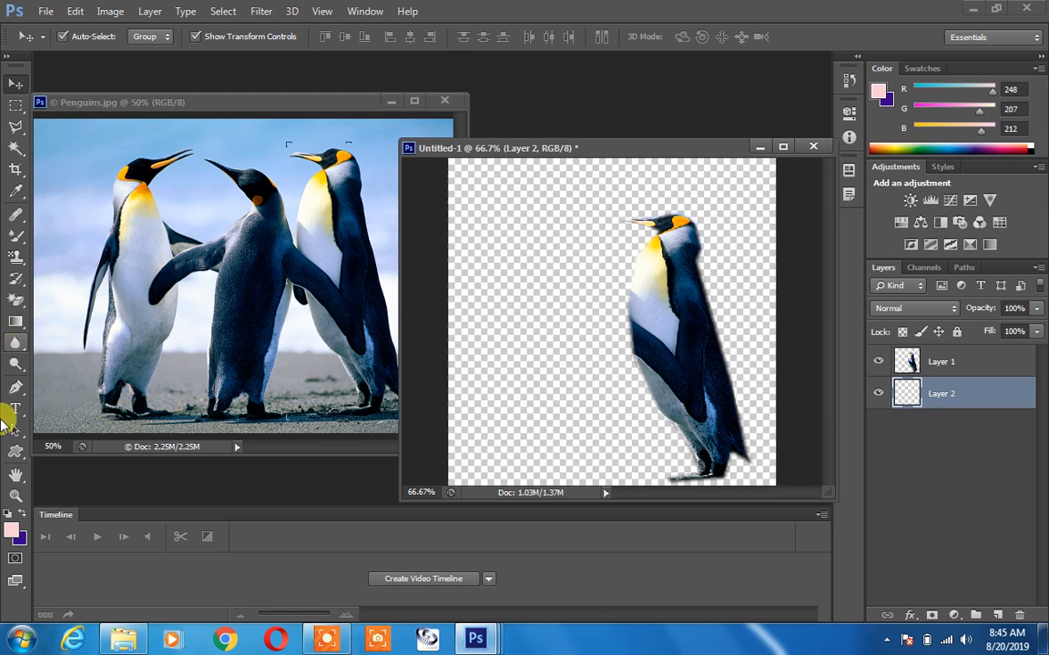
{"action": "left_click", "coordinate": [12, 530]}
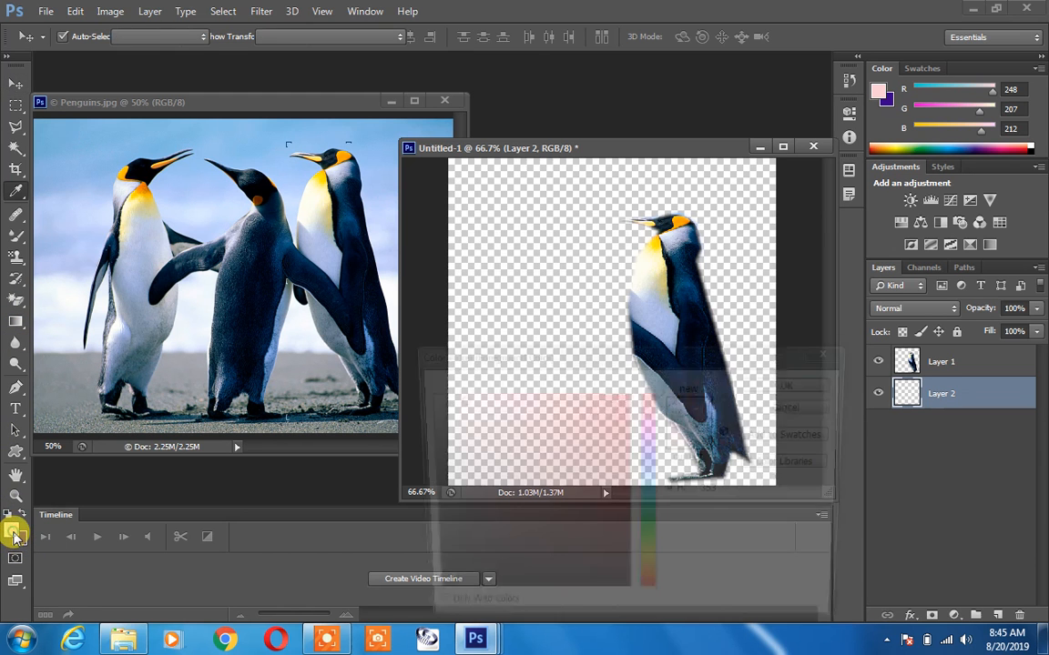
{"action": "left_click", "coordinate": [617, 450]}
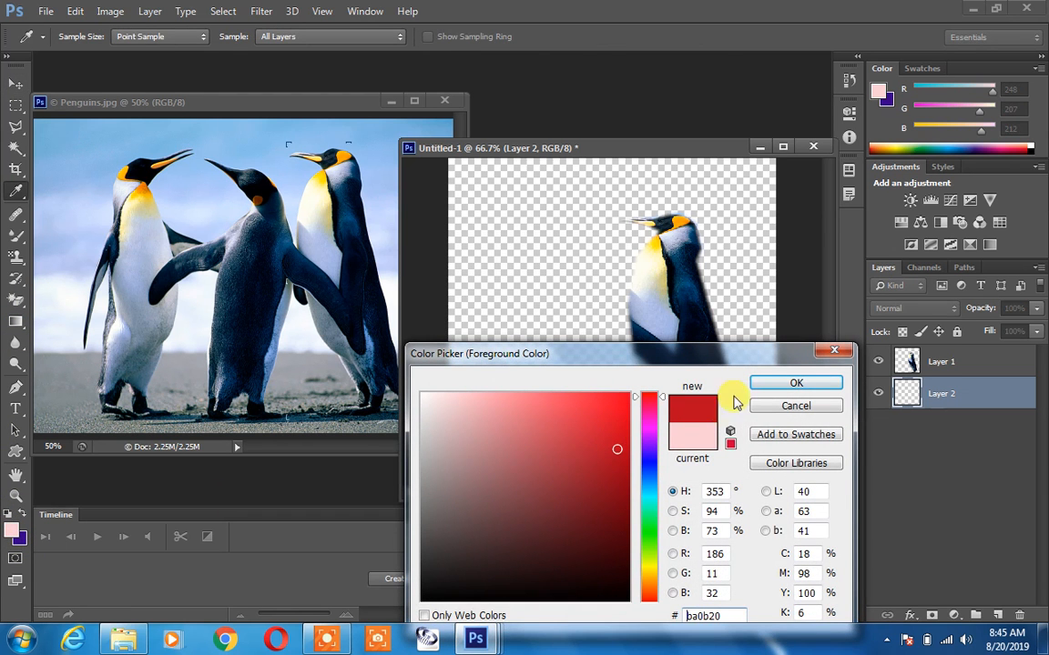
{"action": "left_click", "coordinate": [761, 389]}
Set the background colour to a brighter violet.
{"action": "left_click", "coordinate": [17, 538]}
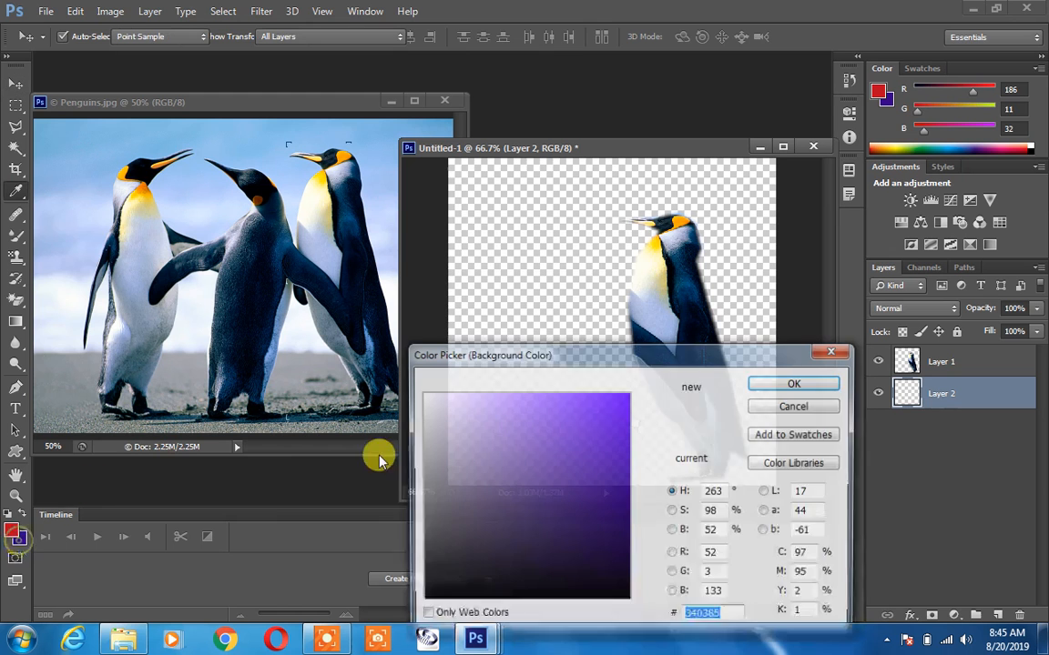
{"action": "mouse_move", "coordinate": [580, 473]}
{"action": "left_mouse_down"}
{"action": "mouse_move", "coordinate": [596, 409]}
{"action": "mouse_move", "coordinate": [620, 424]}
{"action": "left_mouse_up"}
{"action": "left_click", "coordinate": [795, 389]}
{"action": "key", "text": "v"}
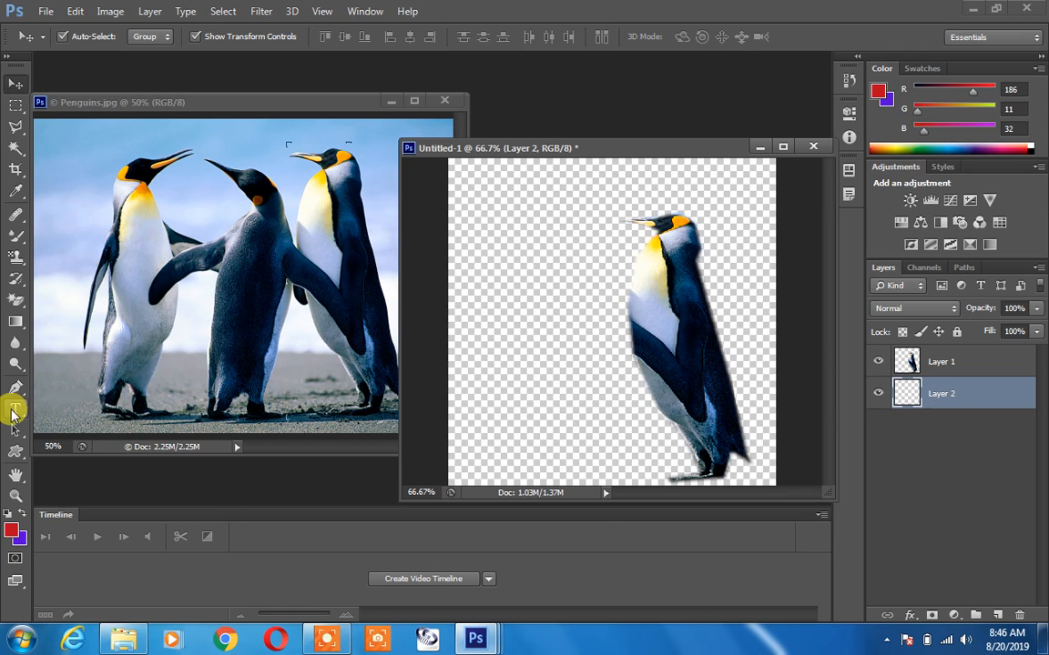
With the Gradient Tool, fill the layer behind the penguin with red-to-violet linear gradients in several directions, ending with a horizontal one.
{"action": "left_click", "coordinate": [15, 321]}
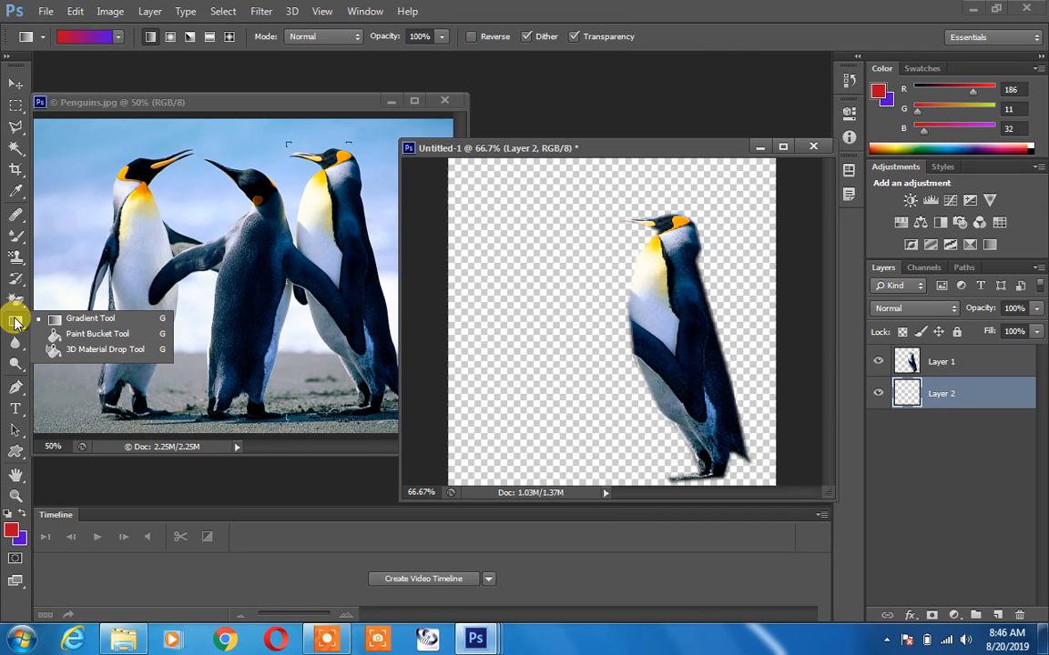
{"action": "left_click", "coordinate": [80, 320]}
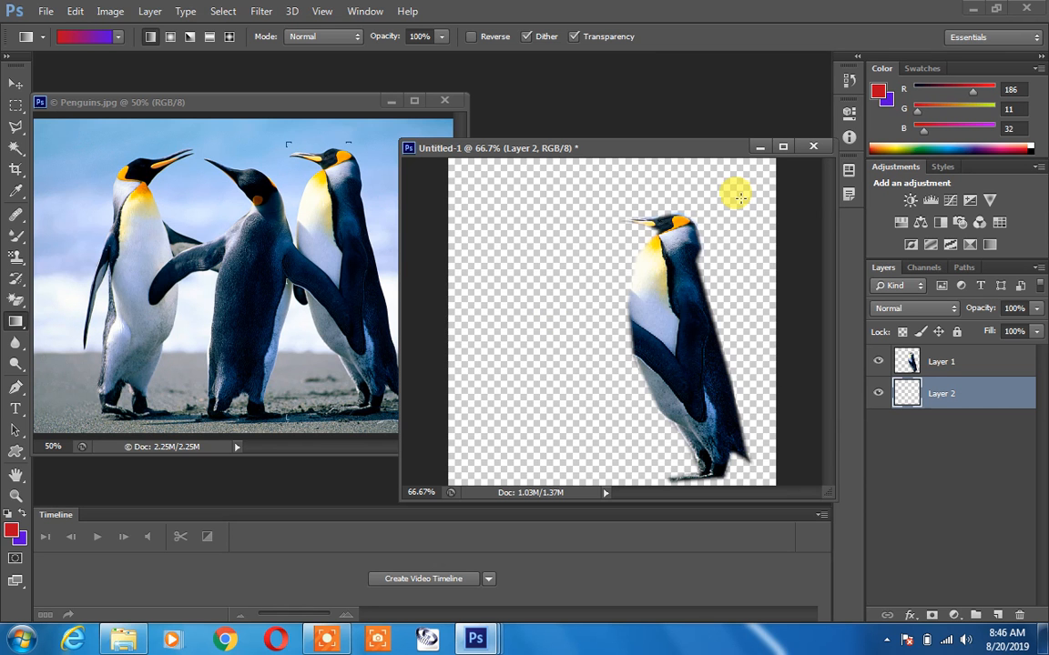
{"action": "left_click_drag", "start_coordinate": [618, 300], "coordinate": [521, 374]}
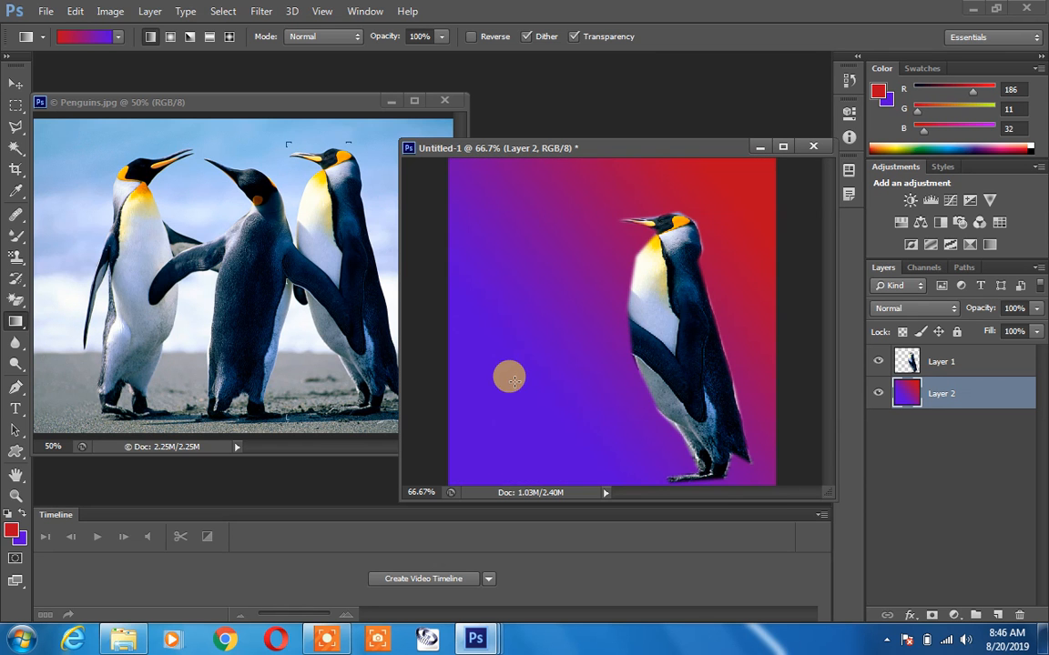
{"action": "left_click_drag", "start_coordinate": [501, 298], "coordinate": [628, 376]}
{"action": "left_click_drag", "start_coordinate": [553, 427], "coordinate": [669, 314]}
{"action": "left_click_drag", "start_coordinate": [689, 389], "coordinate": [581, 327]}
{"action": "left_click_drag", "start_coordinate": [761, 296], "coordinate": [760, 297]}
{"action": "left_click_drag", "start_coordinate": [754, 298], "coordinate": [566, 281]}
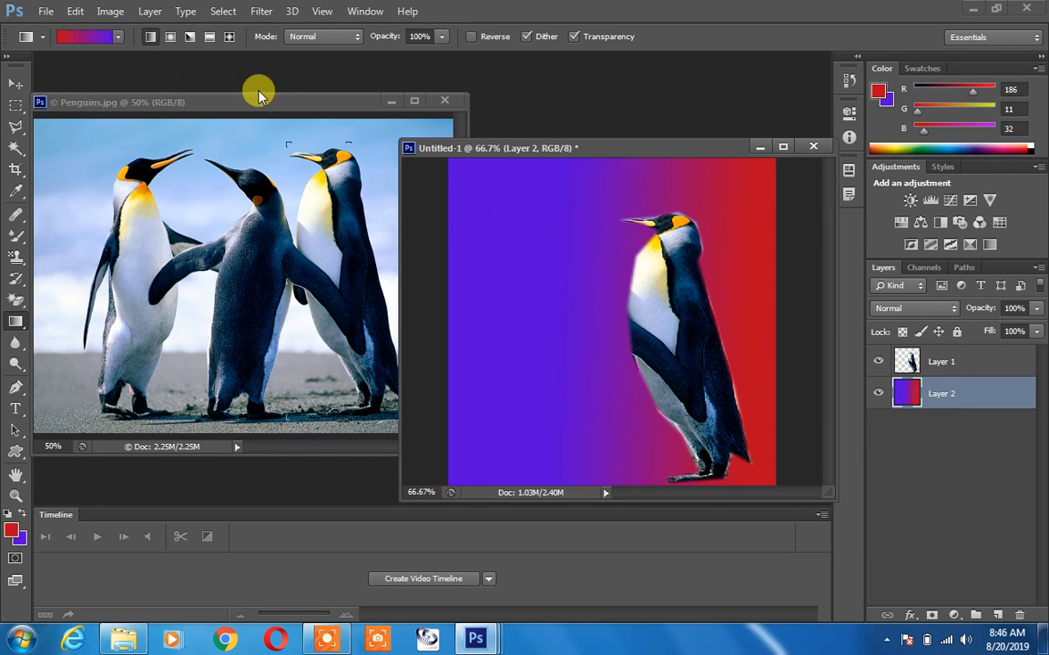
Refill the background layer with the violet-green-orange gradient preset, running diagonally from upper right to lower left.
{"action": "left_click", "coordinate": [118, 38]}
{"action": "left_click_drag", "start_coordinate": [88, 91], "coordinate": [134, 109]}
{"action": "left_click_drag", "start_coordinate": [526, 327], "coordinate": [518, 328]}
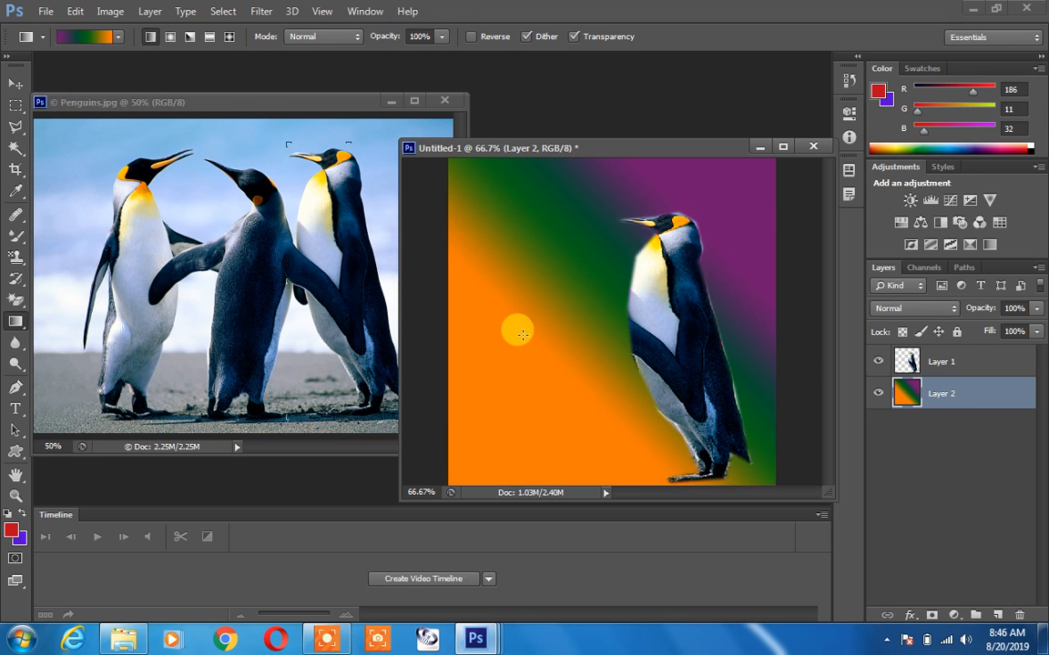
Choose the red-green gradient preset and fill the background layer diagonally from upper left to lower right.
{"action": "left_click", "coordinate": [117, 37]}
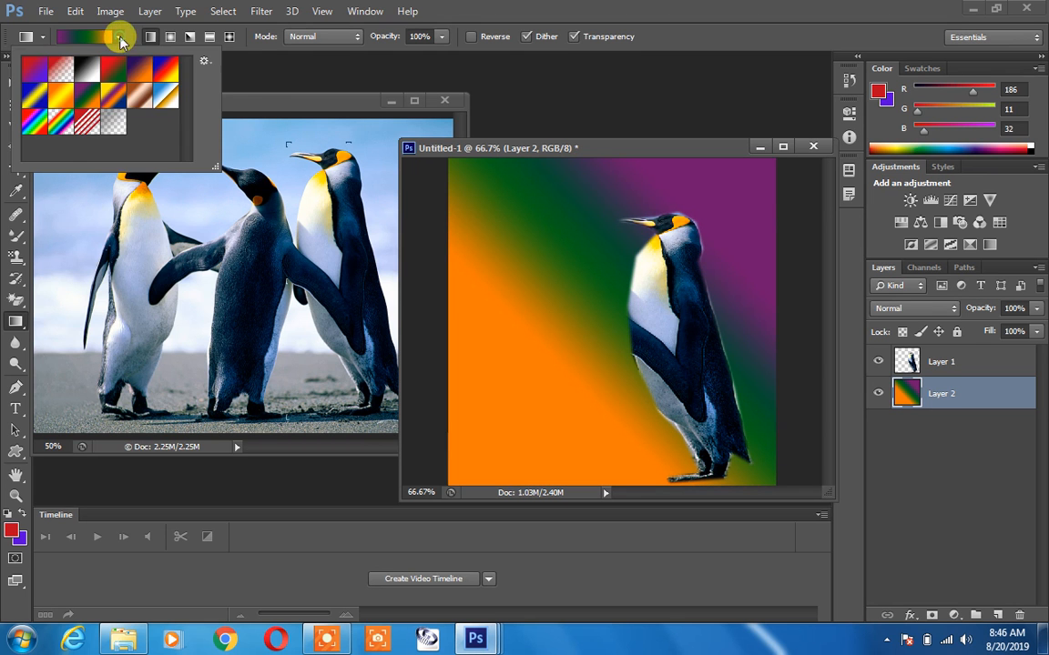
{"action": "left_click", "coordinate": [116, 77]}
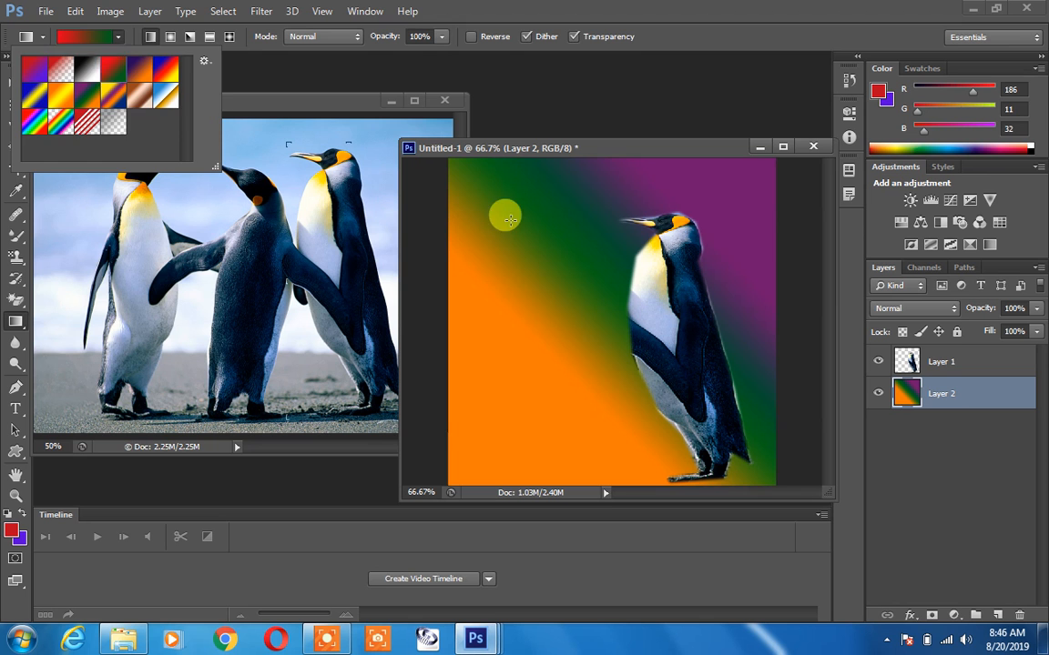
{"action": "left_click_drag", "start_coordinate": [510, 216], "coordinate": [602, 356]}
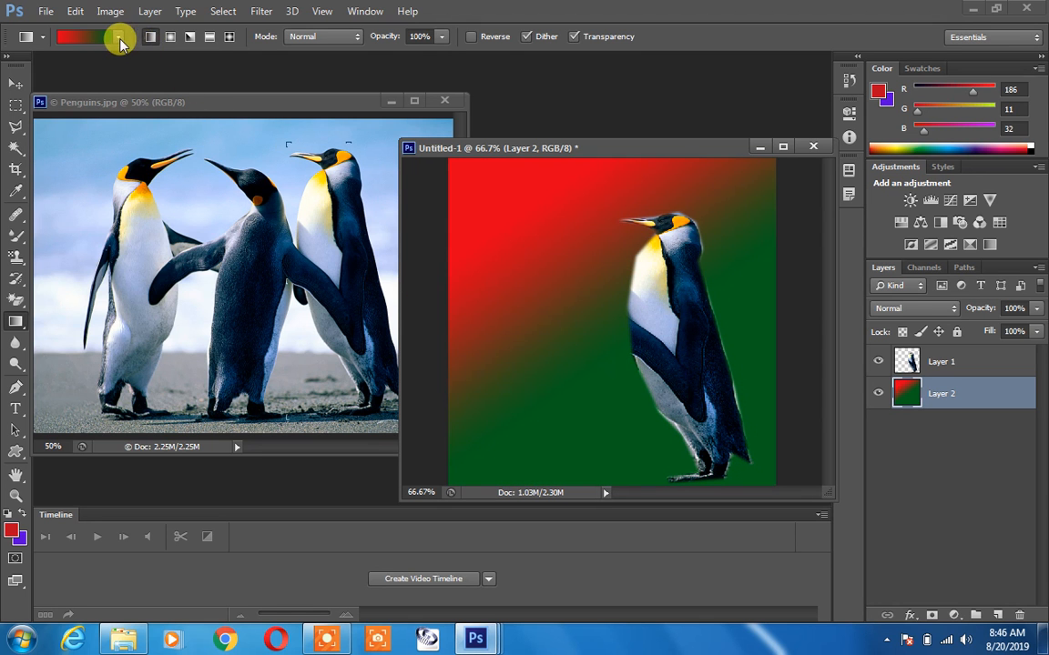
Apply the rainbow gradient preset with transparent ends diagonally across the background layer from upper left to lower right.
{"action": "left_click", "coordinate": [117, 36]}
{"action": "left_click", "coordinate": [58, 132]}
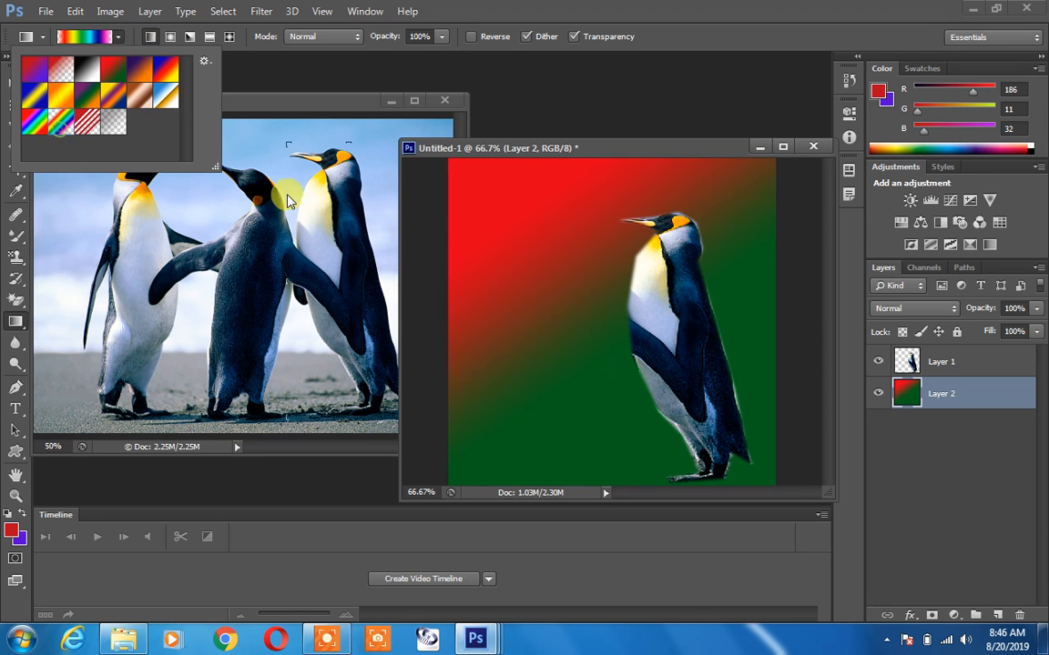
{"action": "left_click", "coordinate": [445, 234]}
{"action": "left_click_drag", "start_coordinate": [689, 395], "coordinate": [689, 395]}
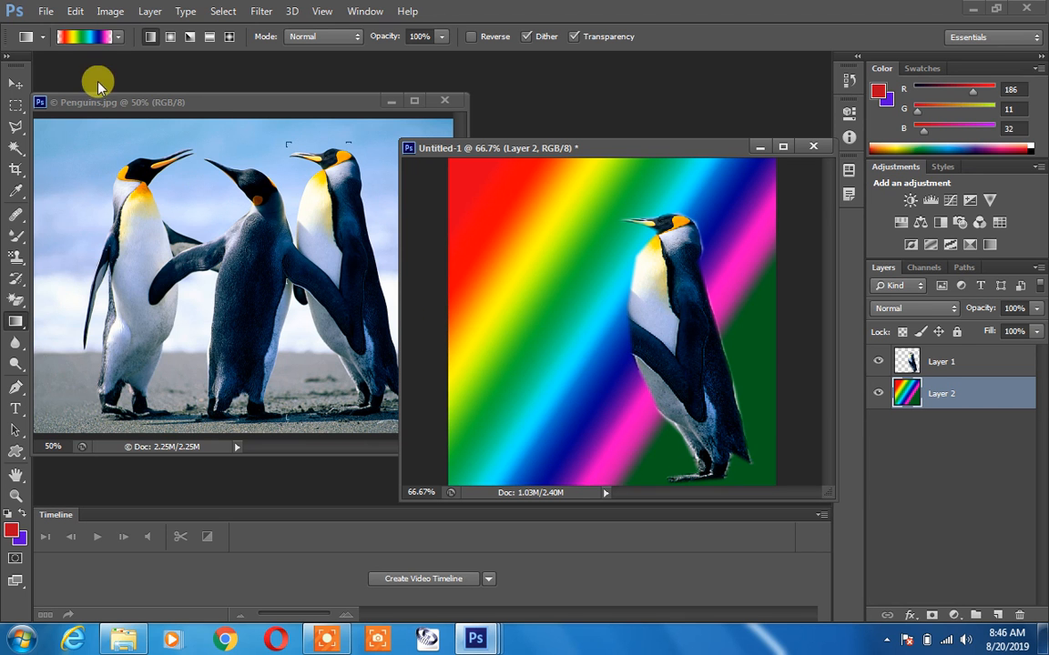
Cover the rainbow with the red-green gradient preset, drawn from the canvas's upper left corner to the penguin's body.
{"action": "left_click", "coordinate": [118, 37]}
{"action": "left_click", "coordinate": [112, 69]}
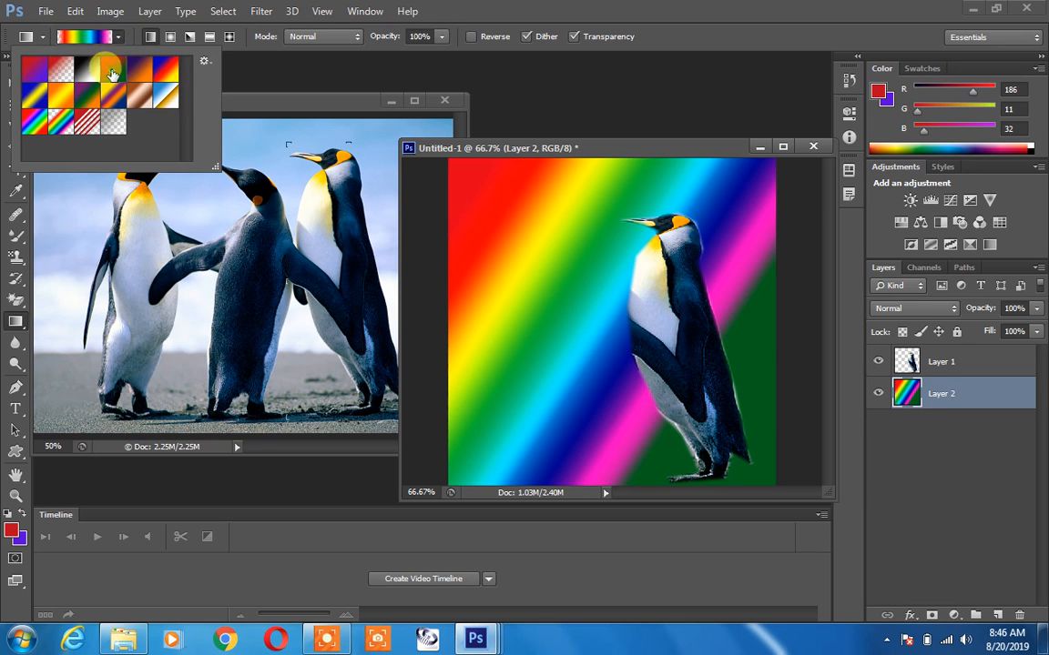
{"action": "left_click_drag", "start_coordinate": [458, 194], "coordinate": [660, 374]}
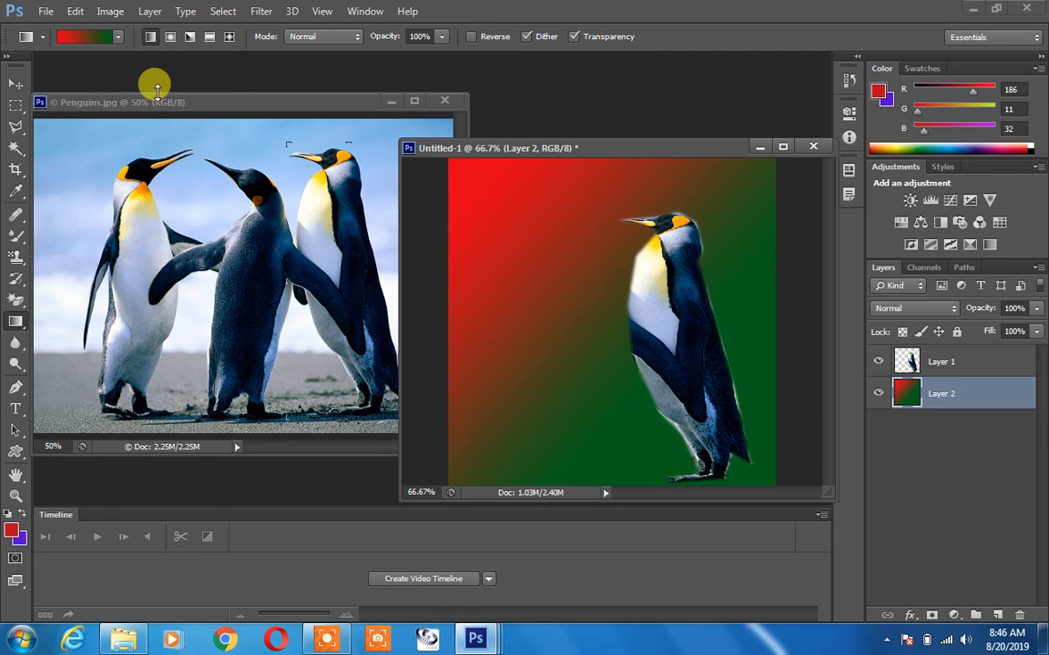
Refill the background layer with the red-to-violet foreground-to-background gradient, diagonally from upper left to lower right.
{"action": "left_click", "coordinate": [118, 36]}
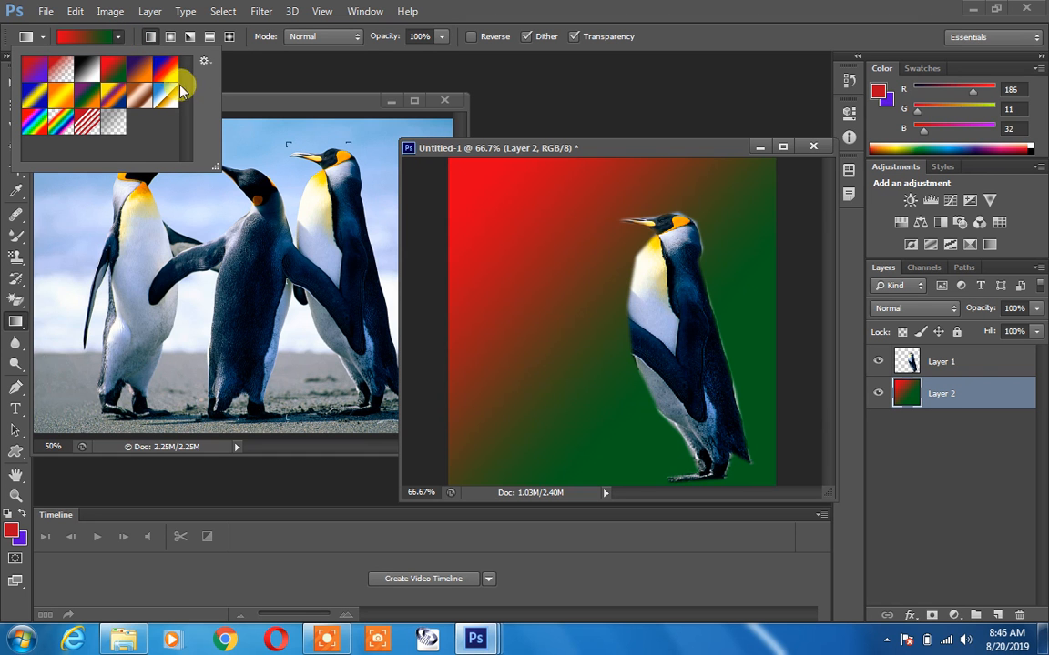
{"action": "left_click", "coordinate": [34, 68]}
{"action": "left_click", "coordinate": [492, 228]}
{"action": "left_click_drag", "start_coordinate": [500, 231], "coordinate": [662, 423]}
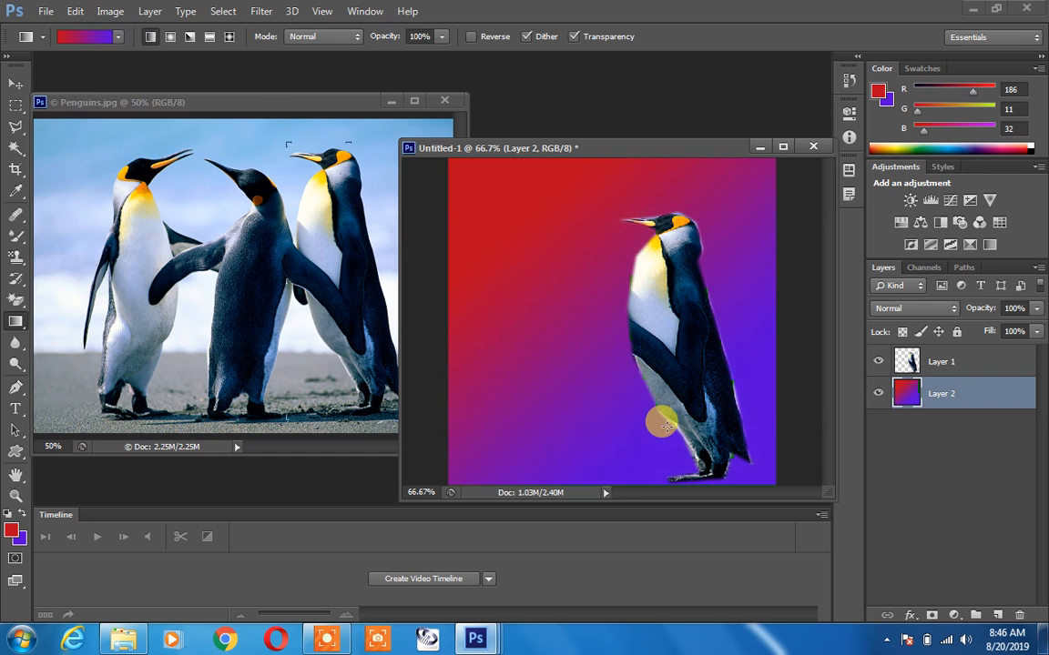
Set the foreground colour to orange ffa800 and refill the background layer with a horizontal gradient, orange at right and violet at left.
{"action": "left_click", "coordinate": [12, 528]}
{"action": "left_click", "coordinate": [560, 460]}
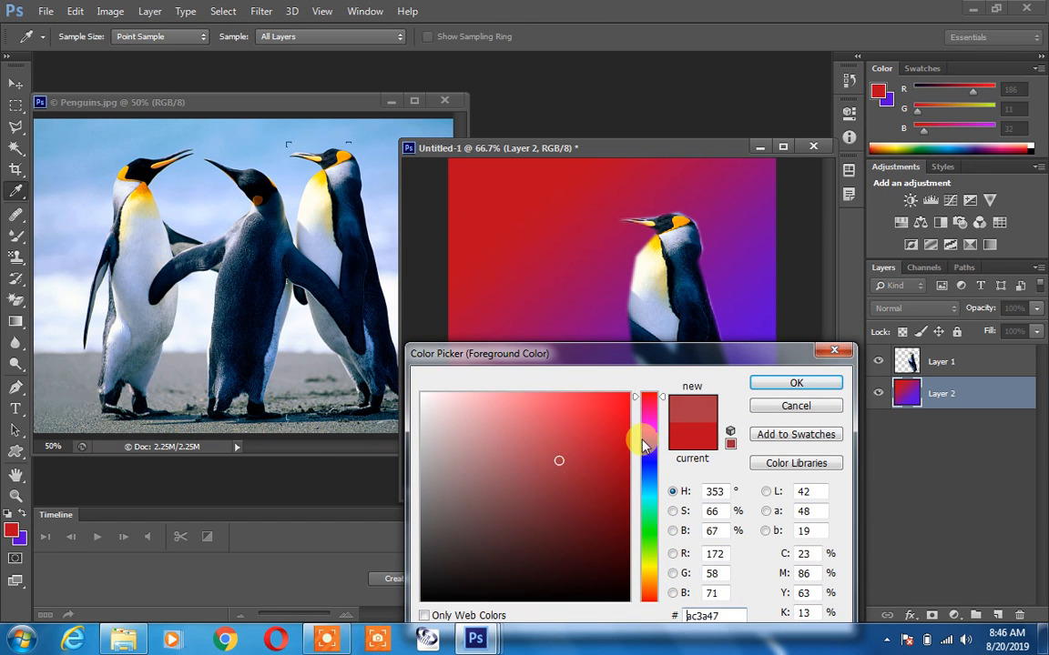
{"action": "left_click_drag", "start_coordinate": [643, 538], "coordinate": [650, 579]}
{"action": "left_click", "coordinate": [627, 390]}
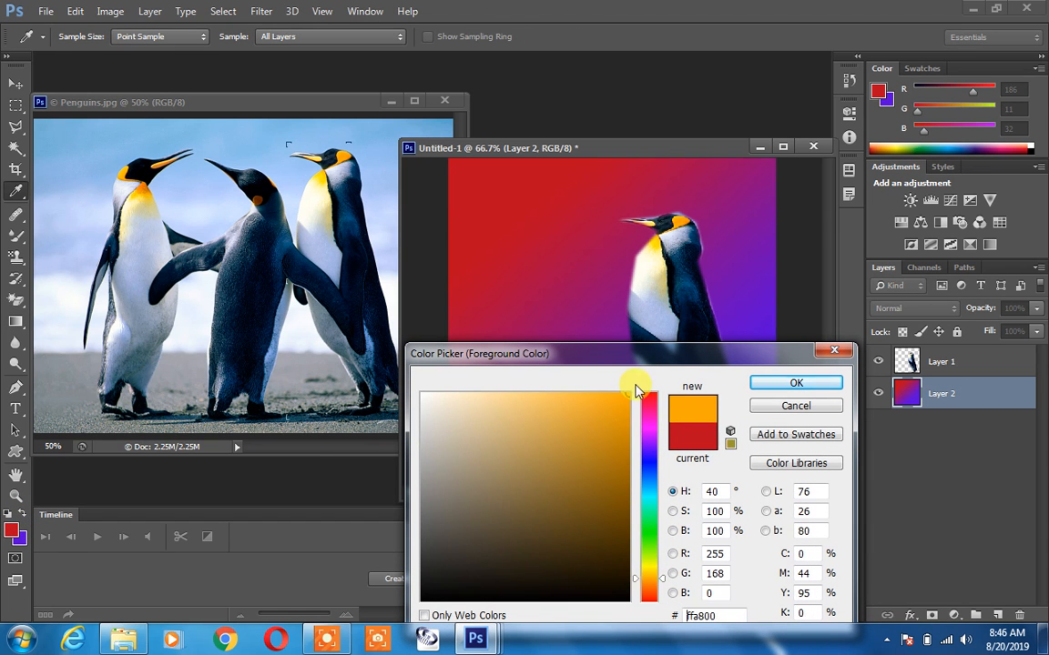
{"action": "left_click", "coordinate": [774, 383]}
{"action": "left_click_drag", "start_coordinate": [730, 349], "coordinate": [561, 356]}
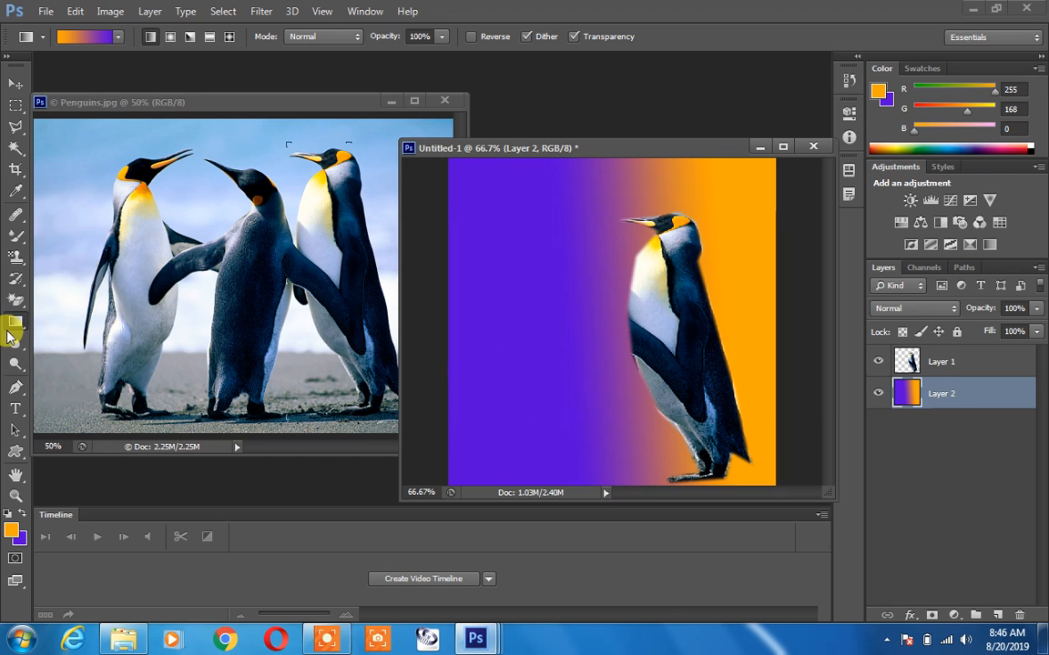
With the Paint Bucket Tool, fill the gradient's violet and transition bands with orange until the layer behind the penguin is orange.
{"action": "right_click", "coordinate": [20, 326]}
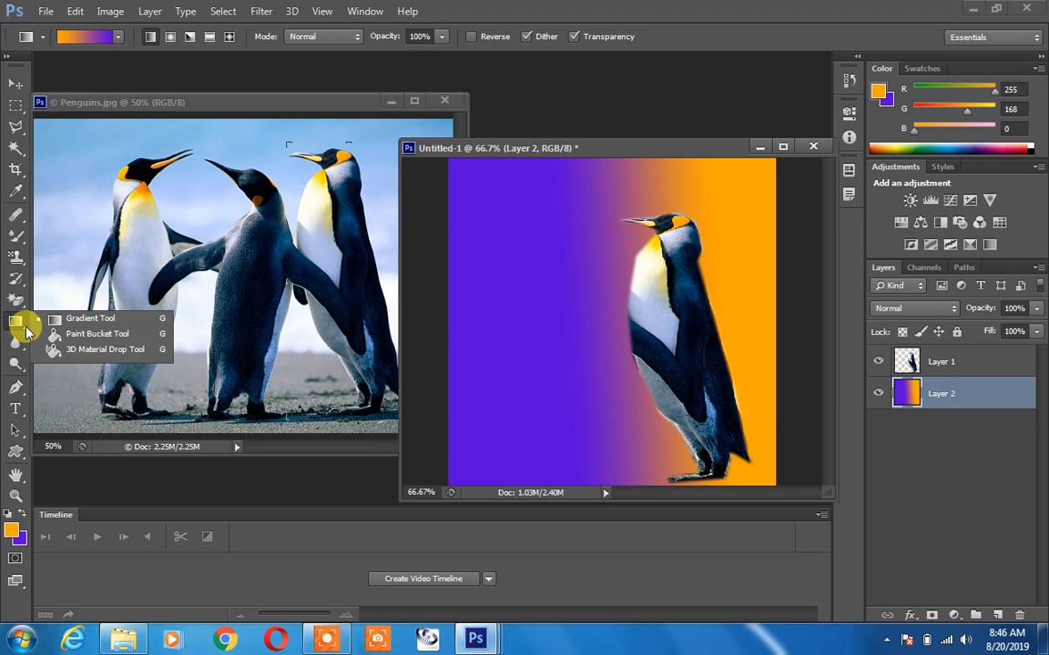
{"action": "left_click", "coordinate": [71, 334]}
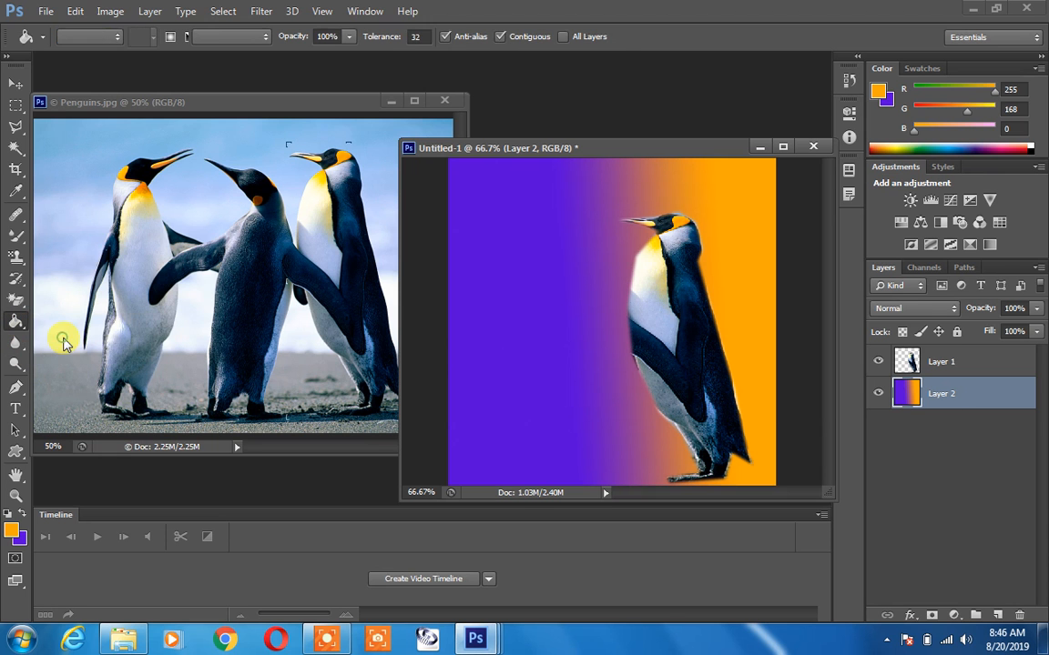
{"action": "left_click", "coordinate": [525, 326]}
{"action": "left_click", "coordinate": [604, 241]}
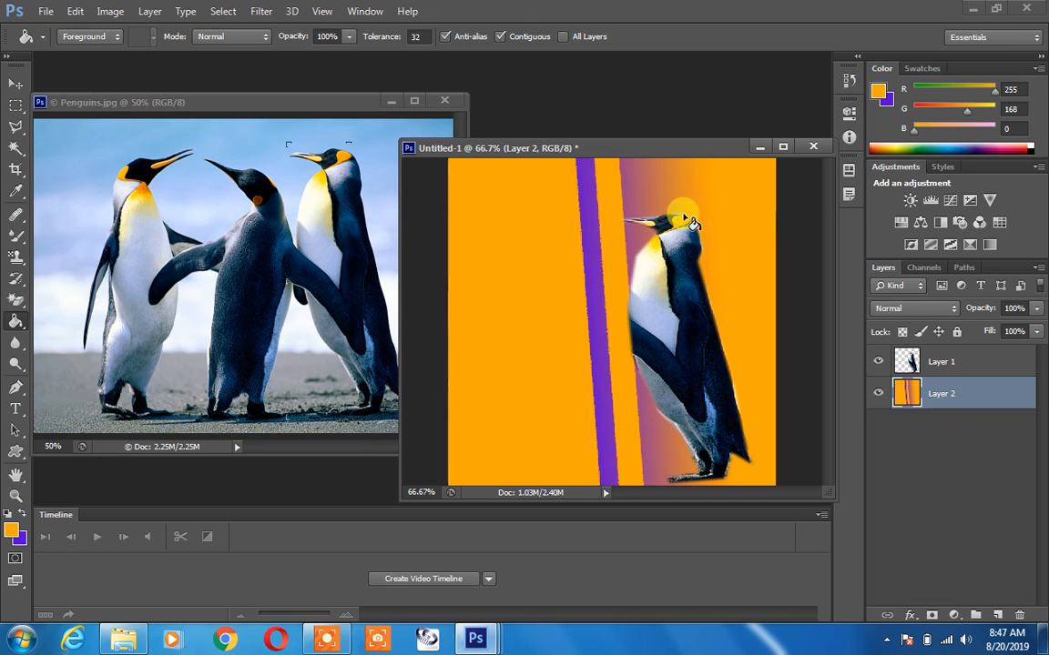
{"action": "left_click", "coordinate": [704, 188]}
{"action": "left_click", "coordinate": [663, 197]}
{"action": "left_click", "coordinate": [631, 197]}
{"action": "left_click", "coordinate": [620, 196]}
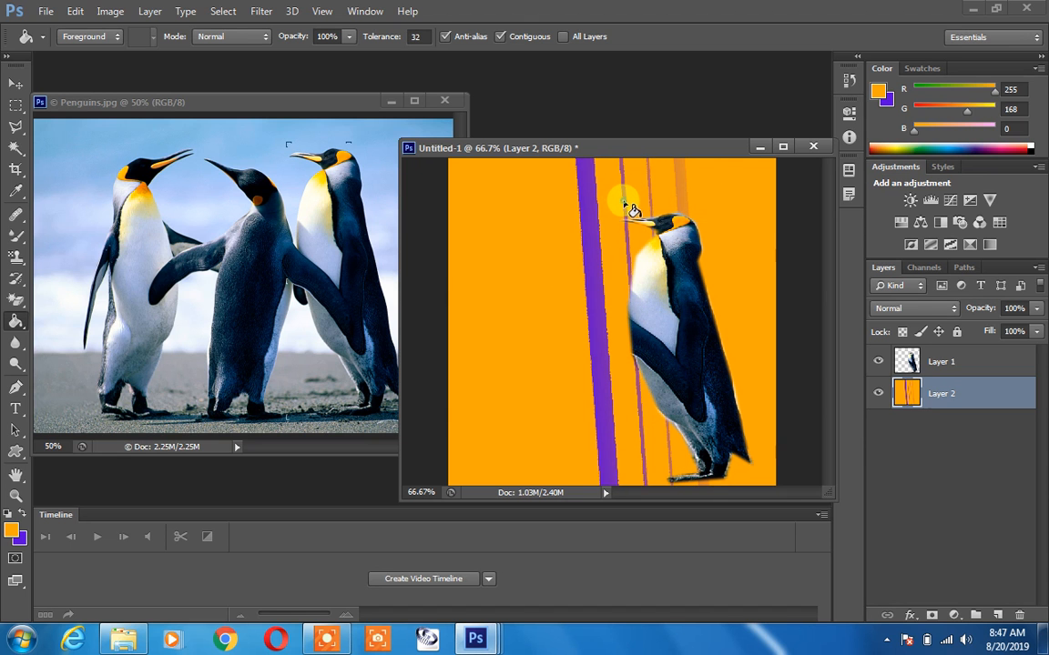
{"action": "left_click", "coordinate": [582, 211]}
{"action": "left_click", "coordinate": [652, 196]}
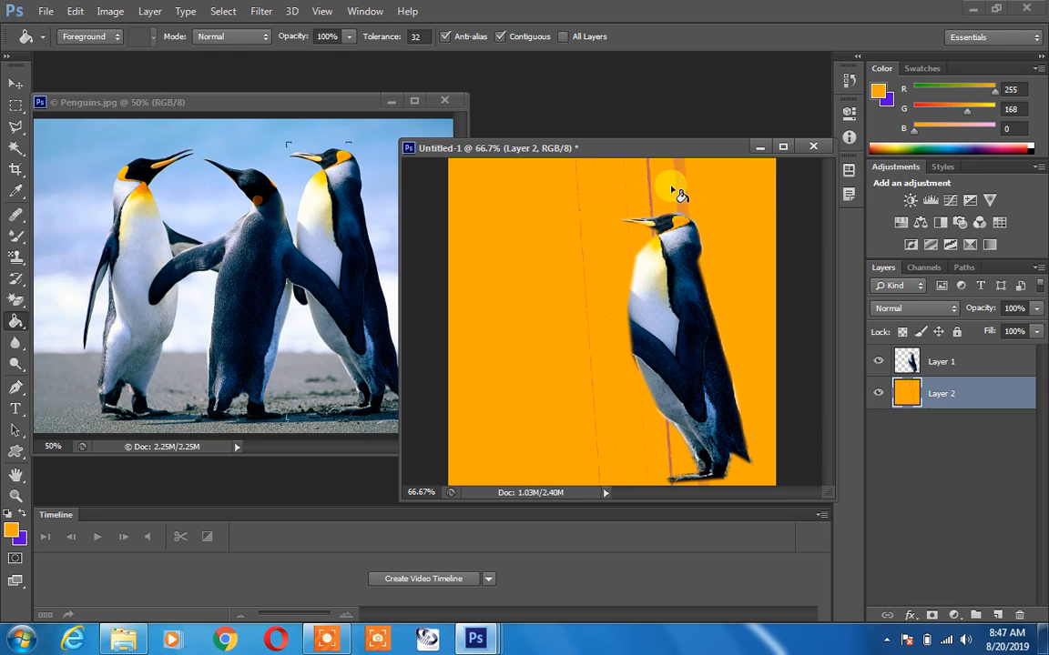
{"action": "left_click", "coordinate": [674, 180]}
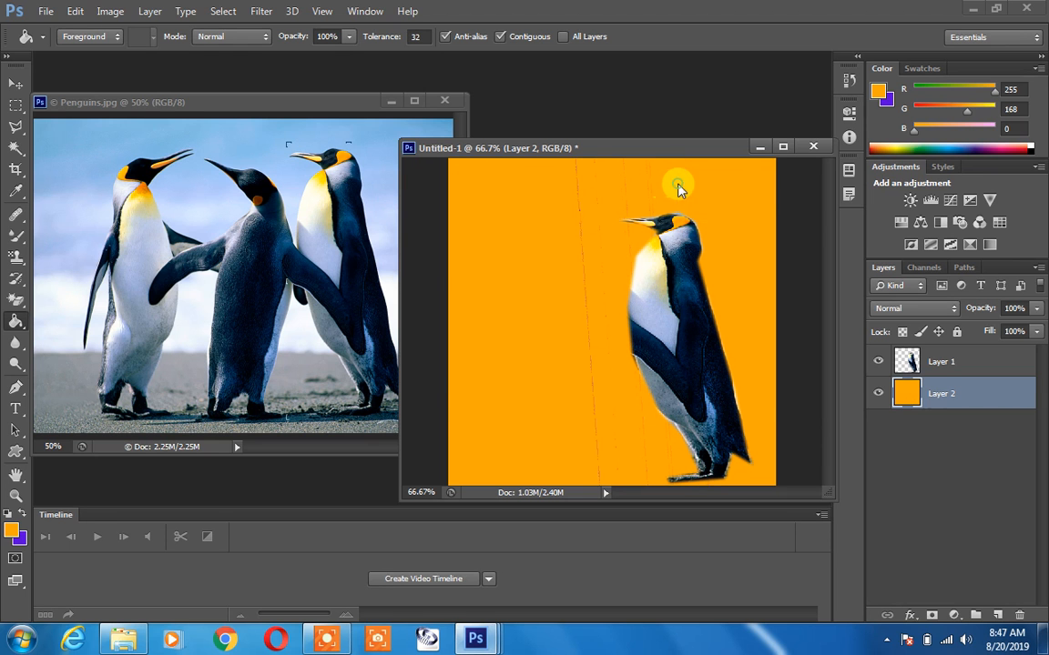
{"action": "left_click", "coordinate": [579, 196]}
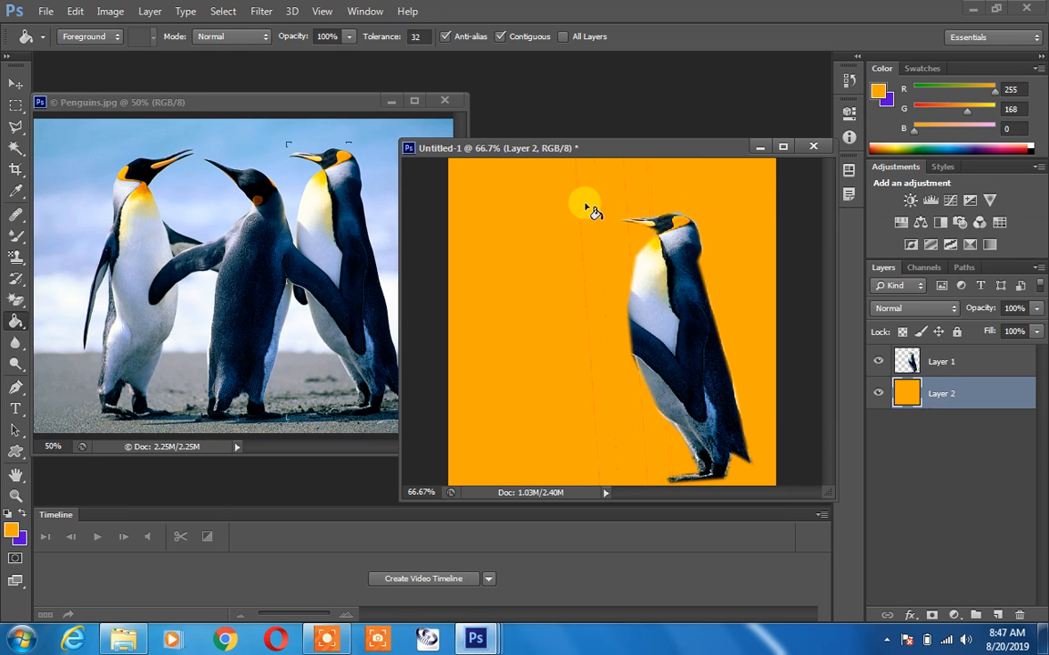
{"action": "left_click", "coordinate": [585, 286]}
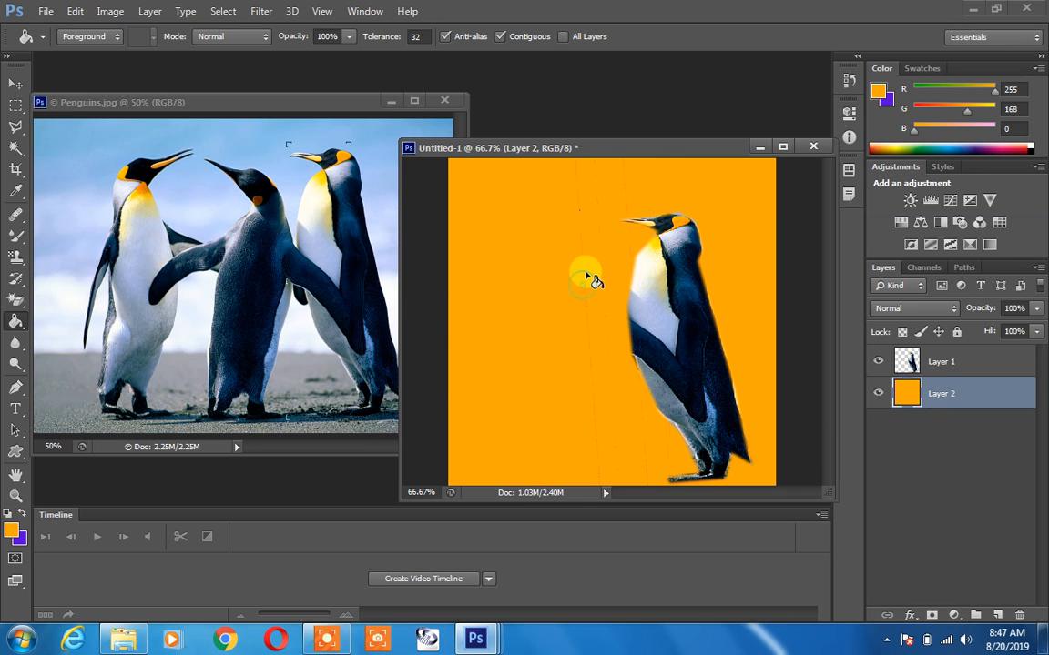
Set the foreground colour to dark brown 362709 and fill the orange background with it.
{"action": "left_click", "coordinate": [11, 529]}
{"action": "left_click_drag", "start_coordinate": [530, 483], "coordinate": [594, 557]}
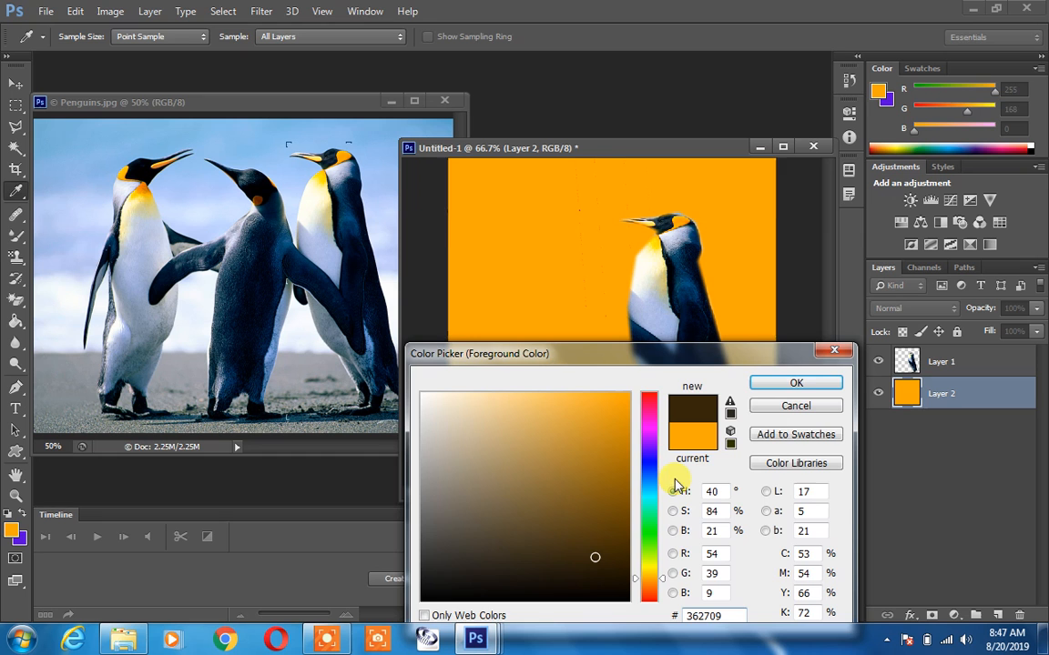
{"action": "left_click", "coordinate": [795, 386]}
{"action": "left_click", "coordinate": [537, 205]}
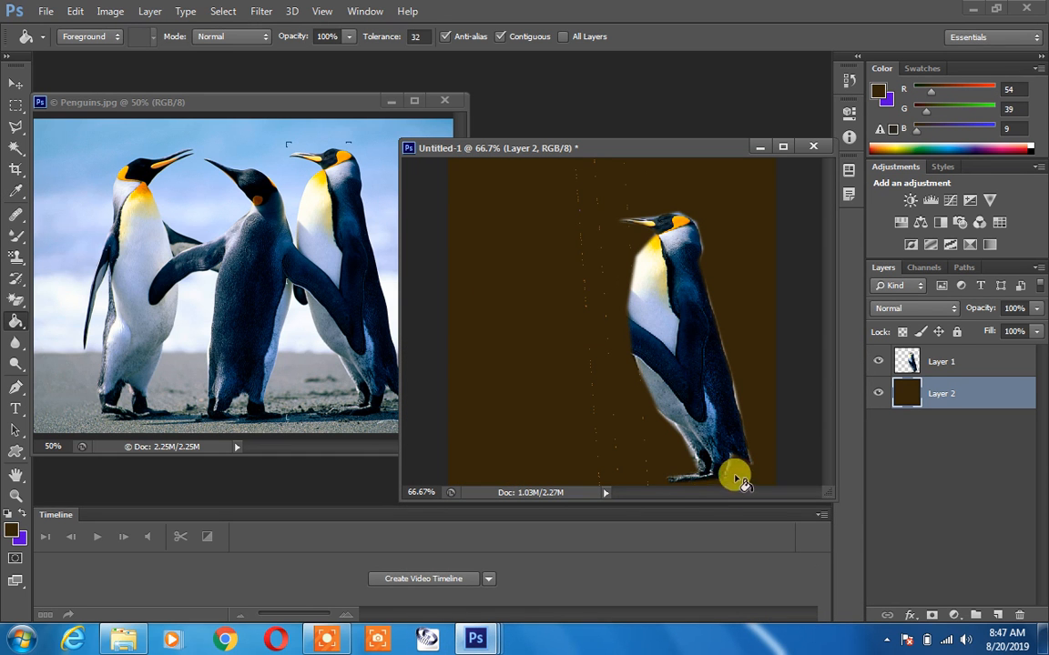
Show the fill tools grouped with the Paint Bucket Tool.
{"action": "right_click", "coordinate": [15, 323]}
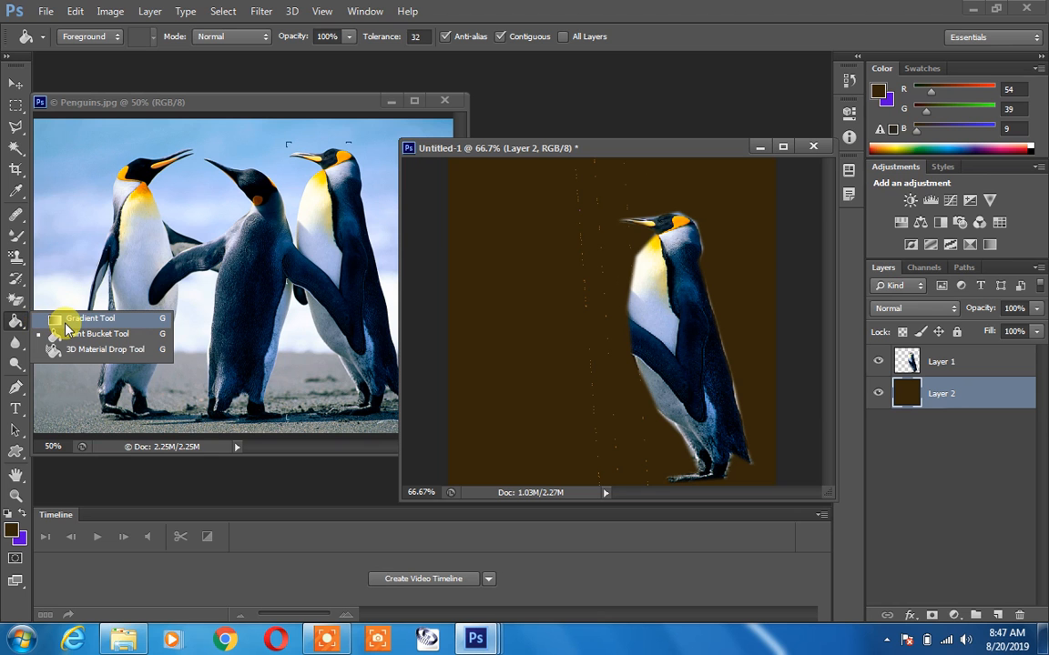